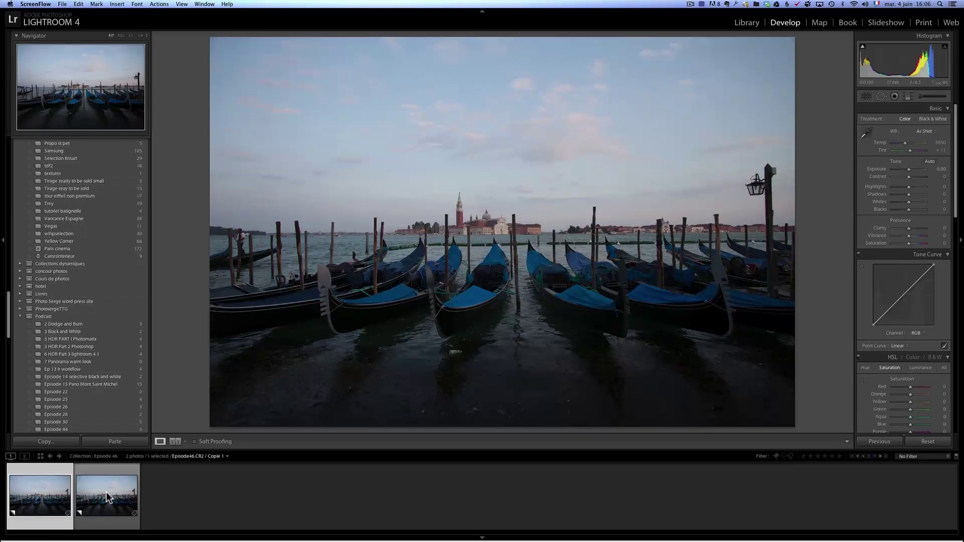
# On the second gondola copy, set Shadows to +100 and Highlights to -100
pyautogui.click(109, 493)
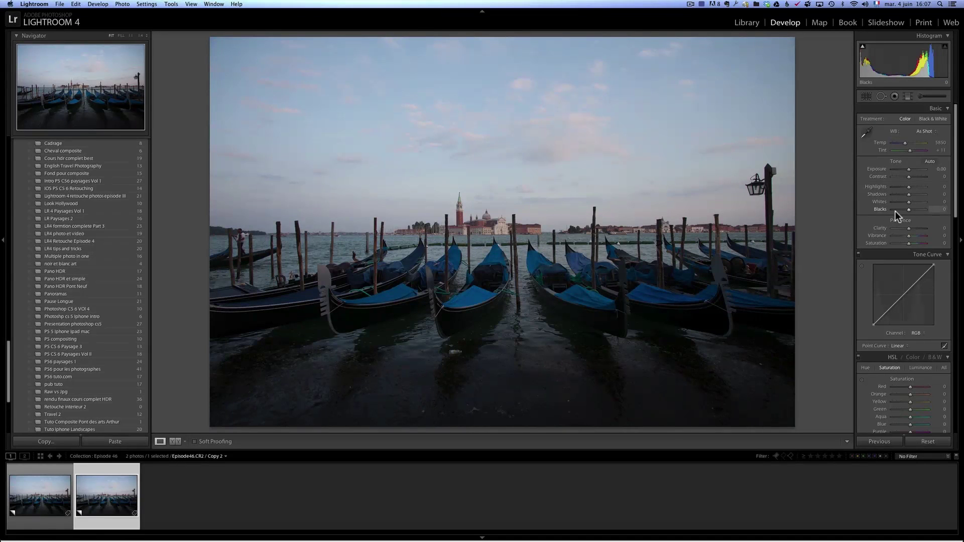
pyautogui.moveTo(908, 194); pyautogui.dragTo(925, 195)
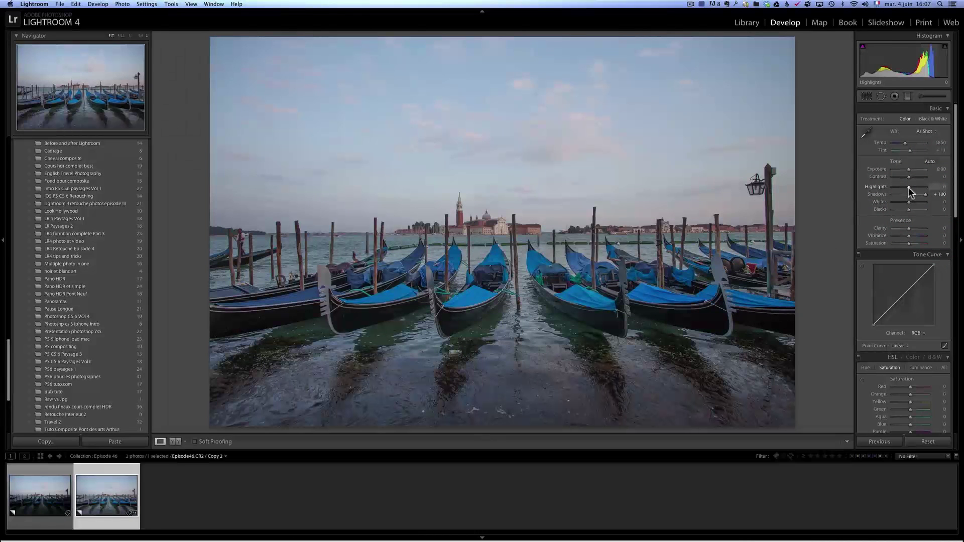
pyautogui.moveTo(908, 187); pyautogui.dragTo(872, 190)
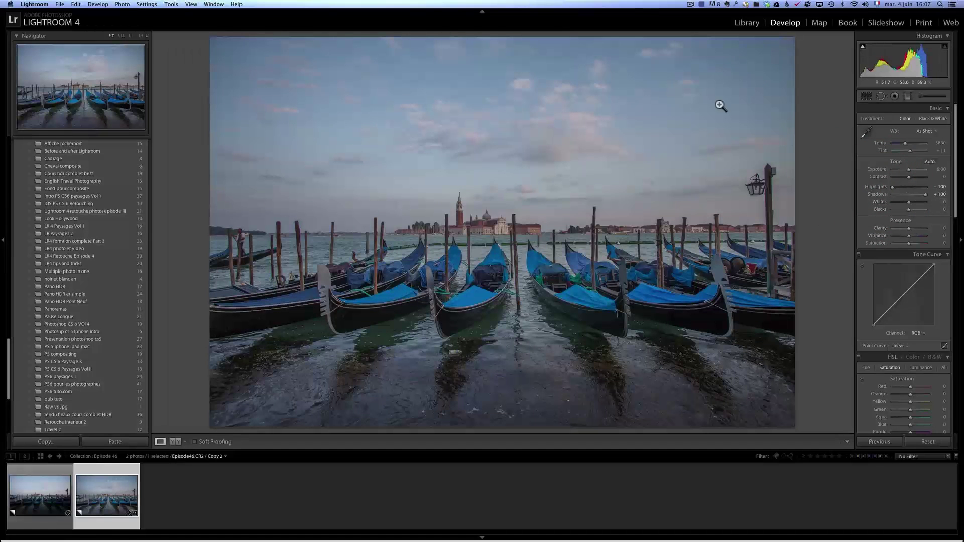
# Drag a reset graduated filter down over the sky with Temp 35 and Tint 28
pyautogui.click(908, 96)
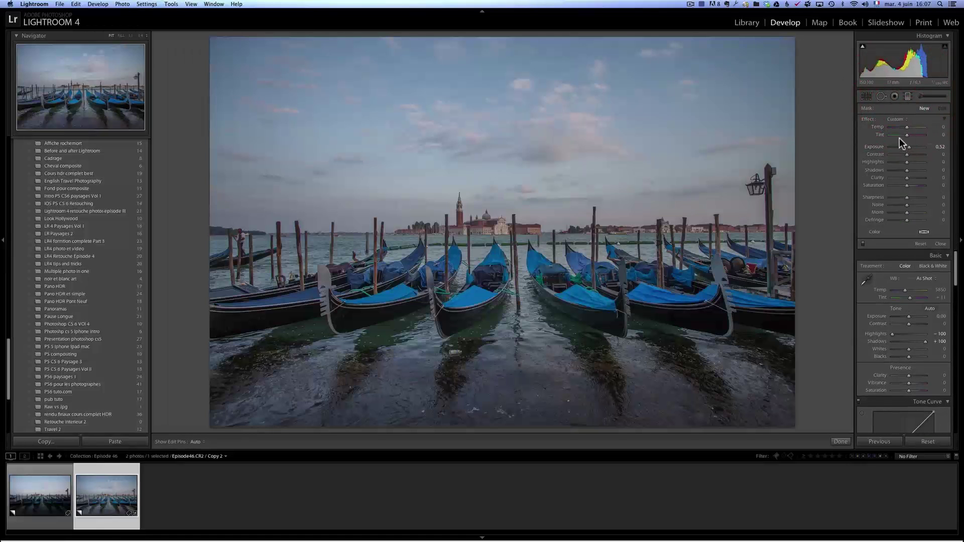
pyautogui.press('alt')
pyautogui.keyDown('alt'); pyautogui.click(866, 120); pyautogui.keyUp('alt')
pyautogui.moveTo(508, 89); pyautogui.dragTo(507, 254)
pyautogui.moveTo(905, 128); pyautogui.dragTo(902, 128)
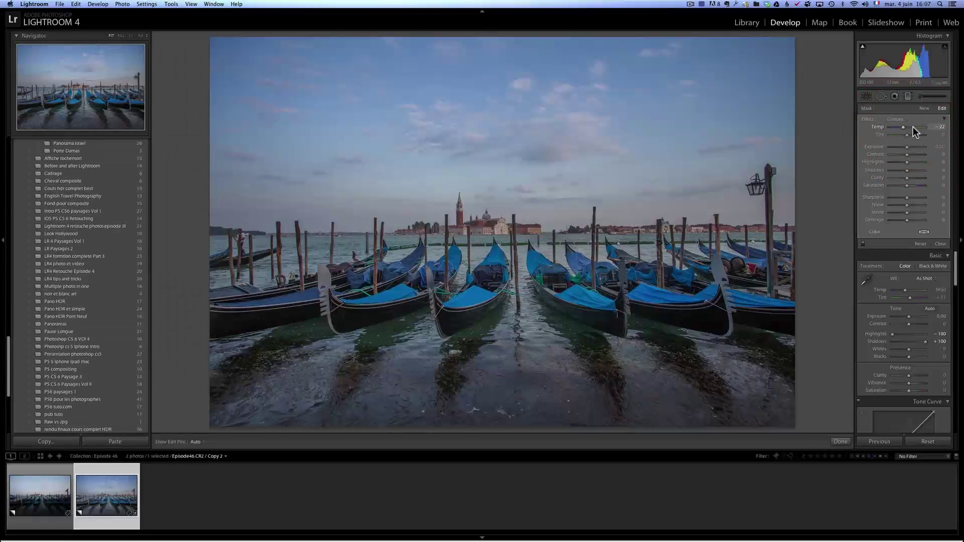
pyautogui.click(913, 128)
pyautogui.moveTo(914, 135); pyautogui.dragTo(911, 134)
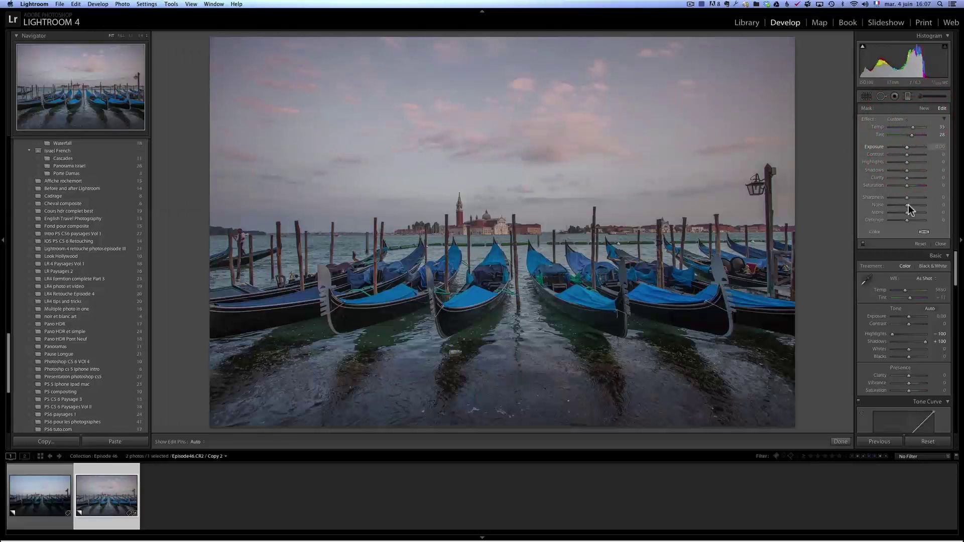
pyautogui.click(943, 244)
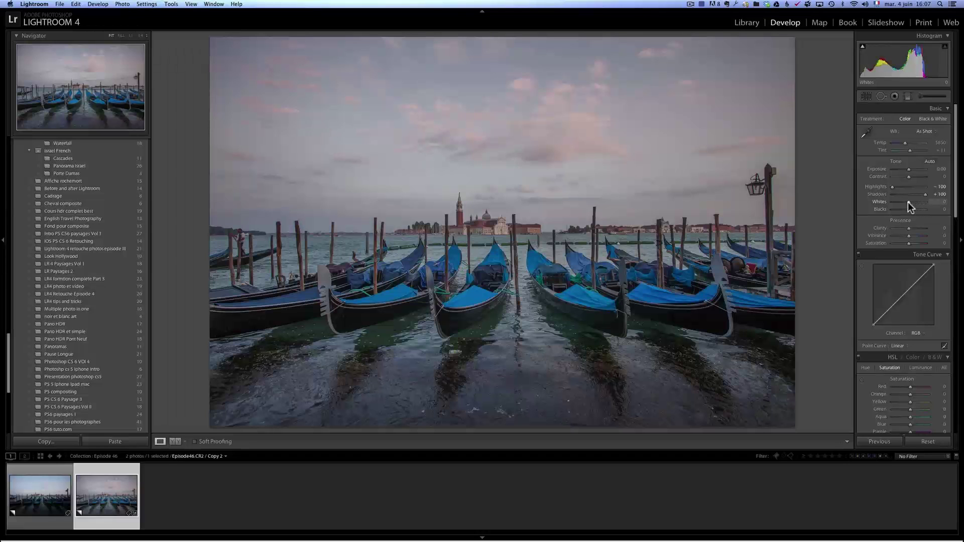
# Set Whites to +39 and Blacks to -20 while watching the clipping preview
pyautogui.moveTo(909, 206); pyautogui.dragTo(922, 206)
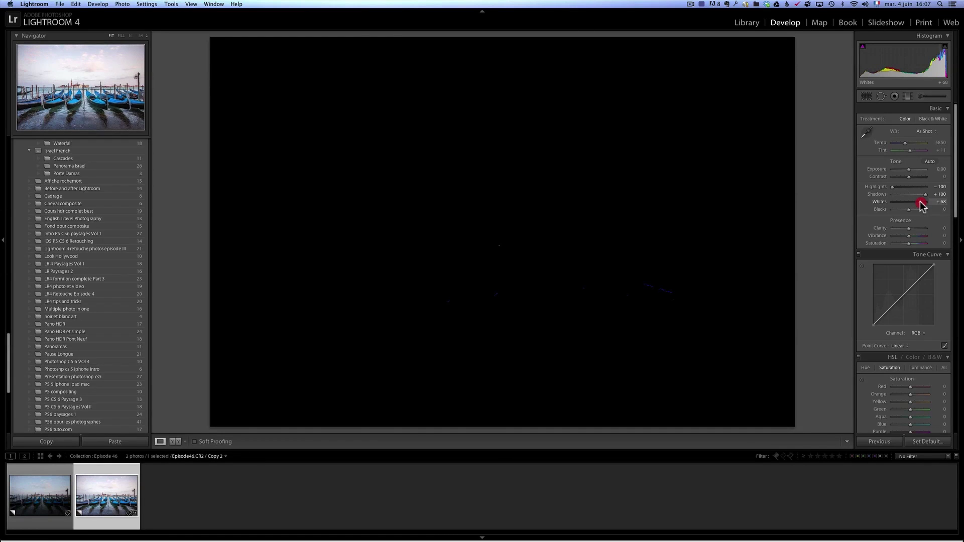
pyautogui.moveTo(921, 206); pyautogui.dragTo(915, 201)
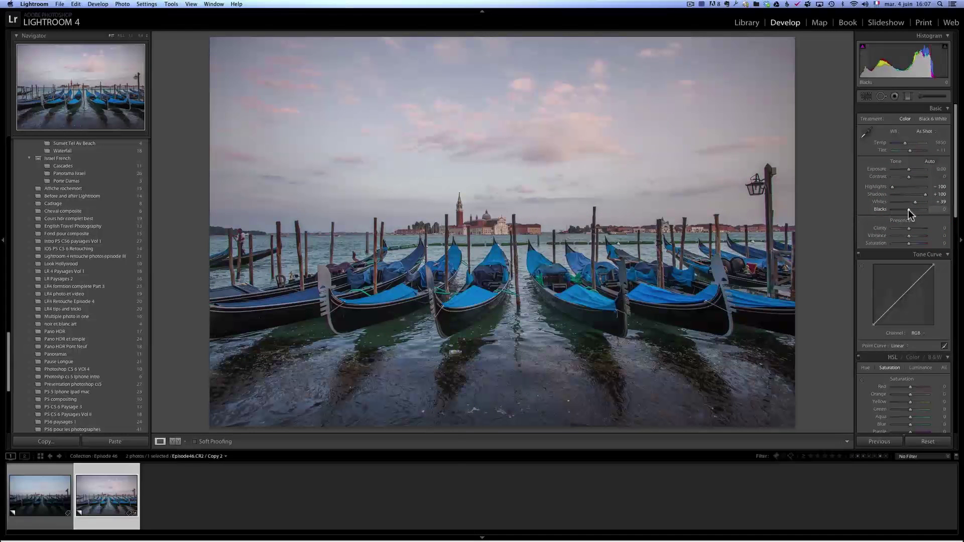
pyautogui.keyDown('alt'); pyautogui.moveTo(908, 210); pyautogui.dragTo(905, 209); pyautogui.keyUp('alt')
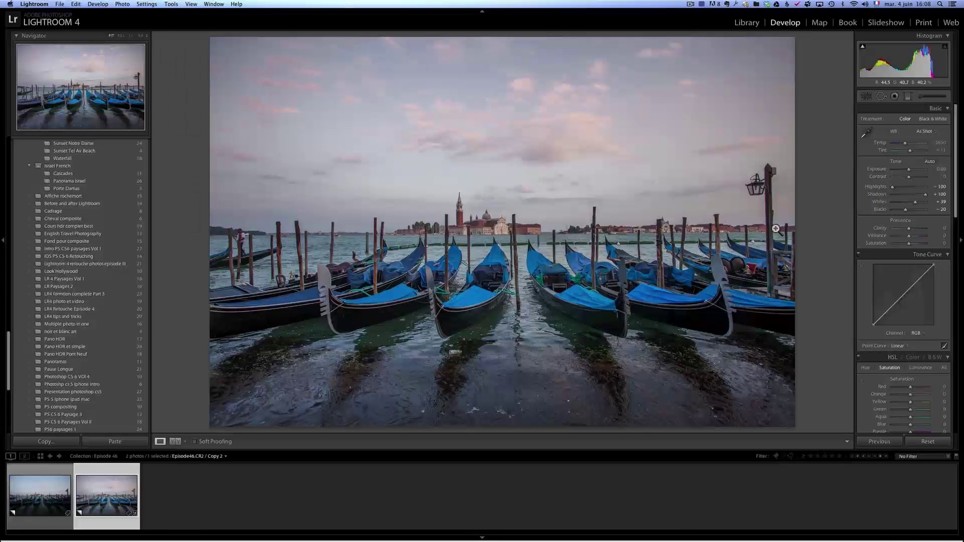
# Compare the Auto, Daylight, Cloudy and Shade white balance presets, settling on Shade
pyautogui.click(927, 132)
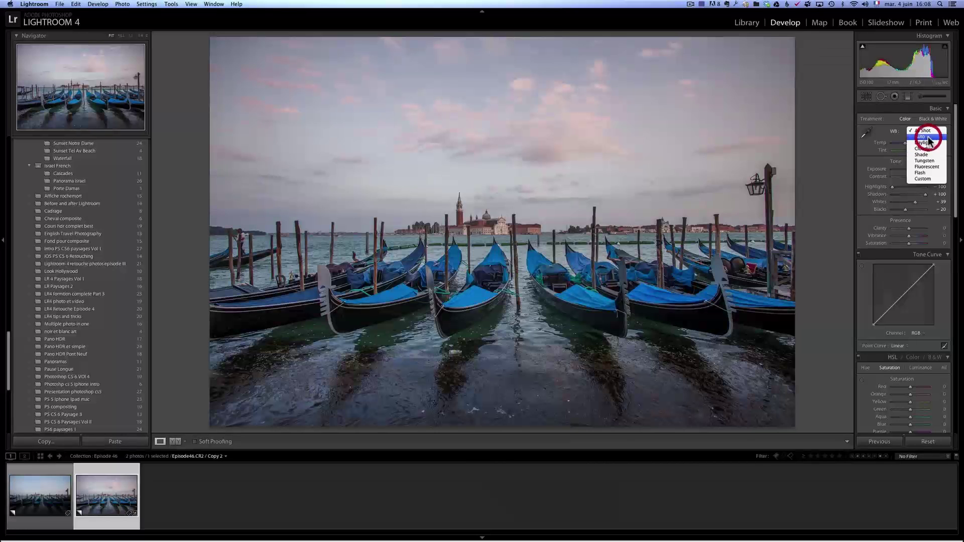
pyautogui.click(927, 136)
pyautogui.click(927, 134)
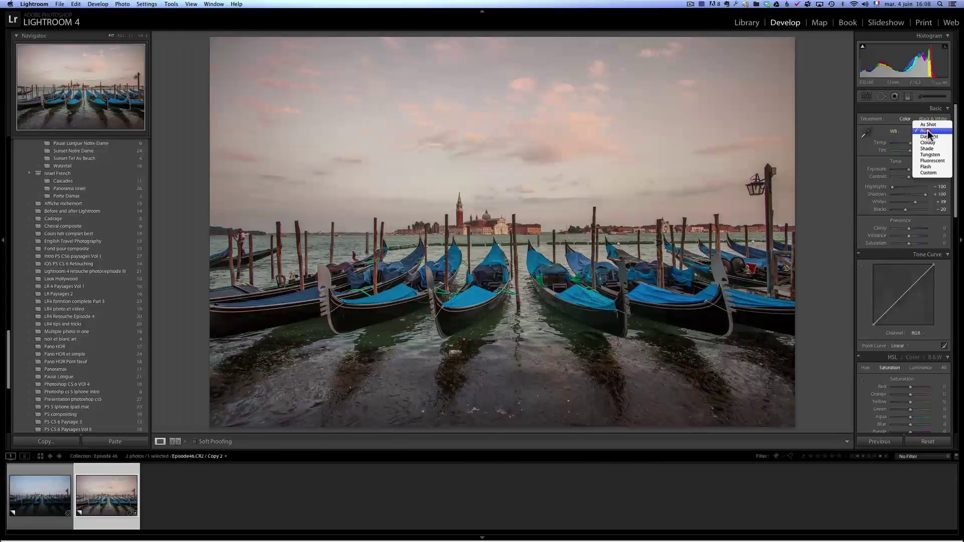
pyautogui.click(928, 136)
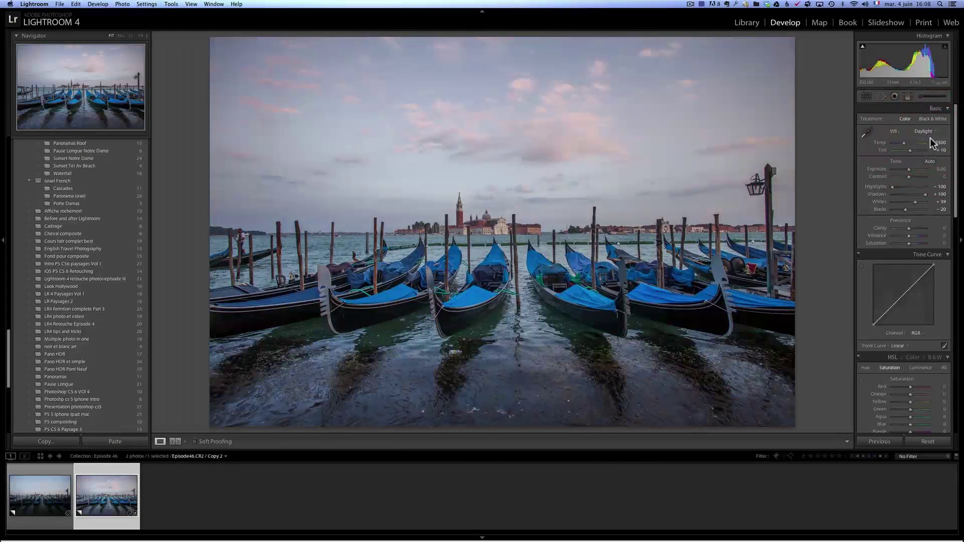
pyautogui.click(929, 137)
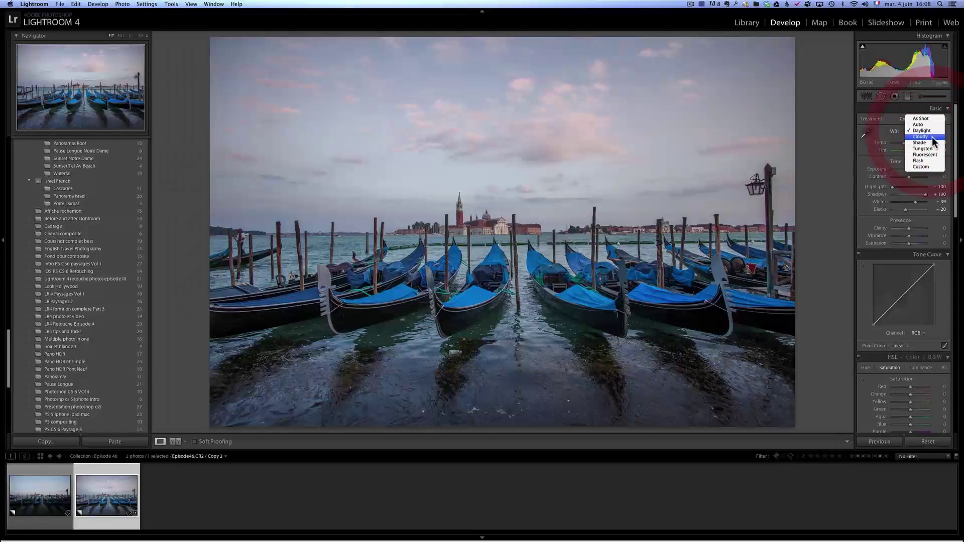
pyautogui.click(931, 137)
pyautogui.click(930, 134)
pyautogui.click(930, 136)
pyautogui.click(930, 136)
pyautogui.click(931, 136)
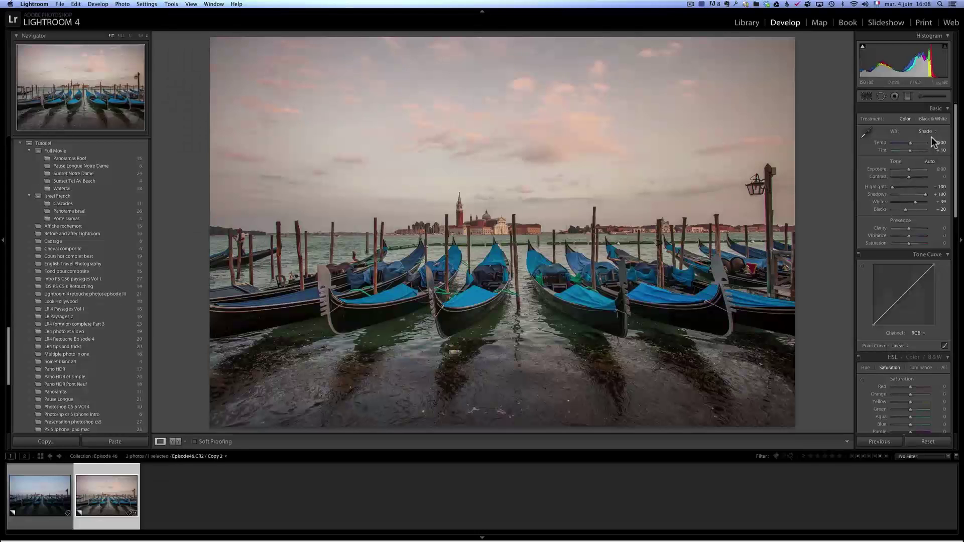
pyautogui.click(930, 132)
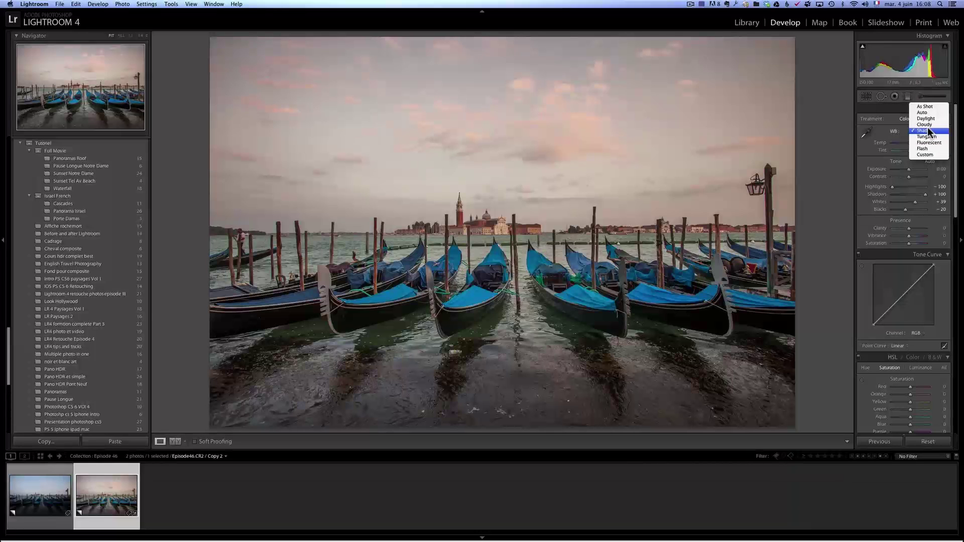
pyautogui.click(929, 131)
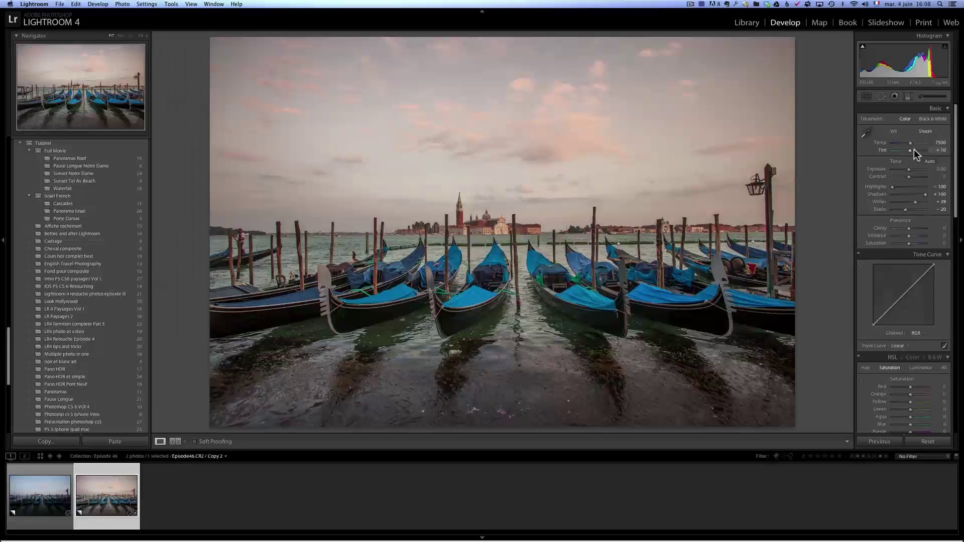
# Warm Temp to 9055 and add Vibrance +41 and Saturation +25
pyautogui.moveTo(911, 143); pyautogui.dragTo(912, 151)
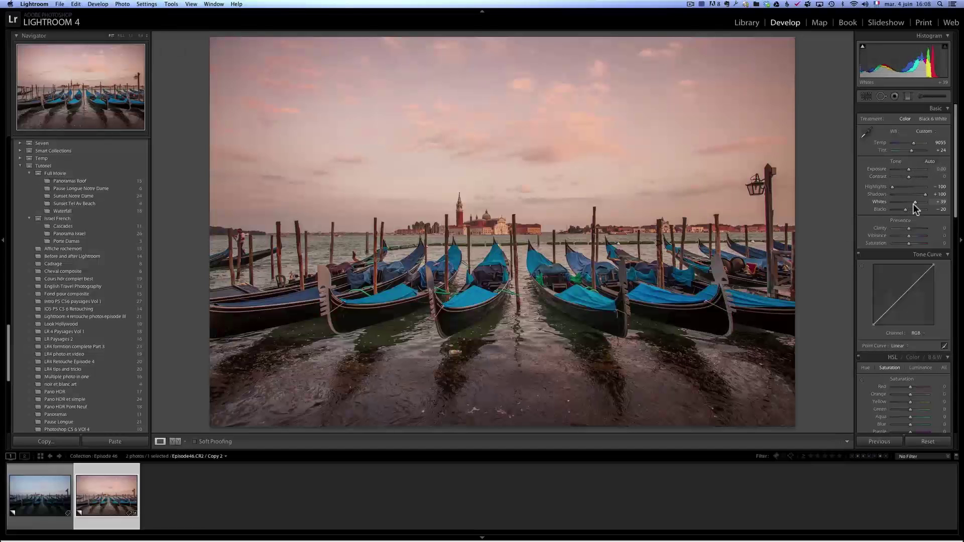
pyautogui.click(915, 235)
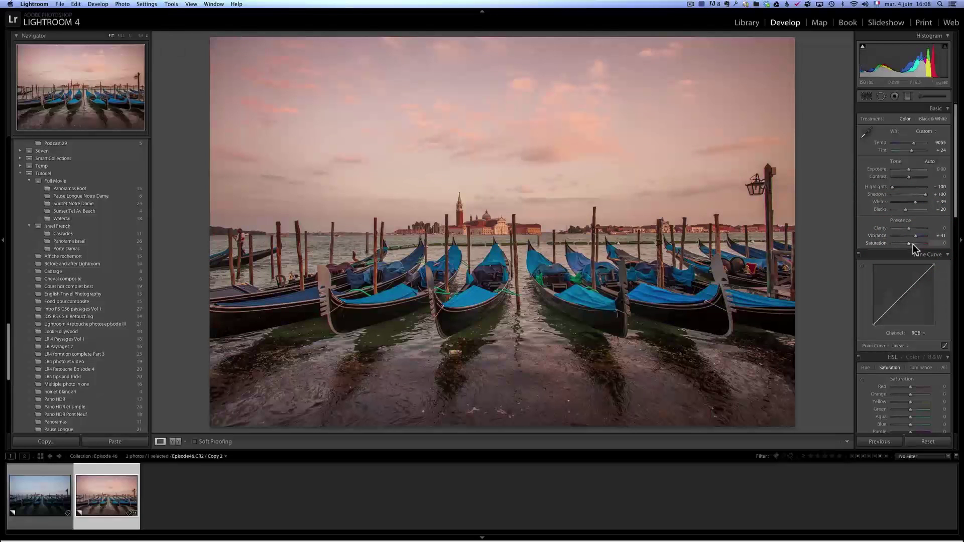
pyautogui.click(913, 243)
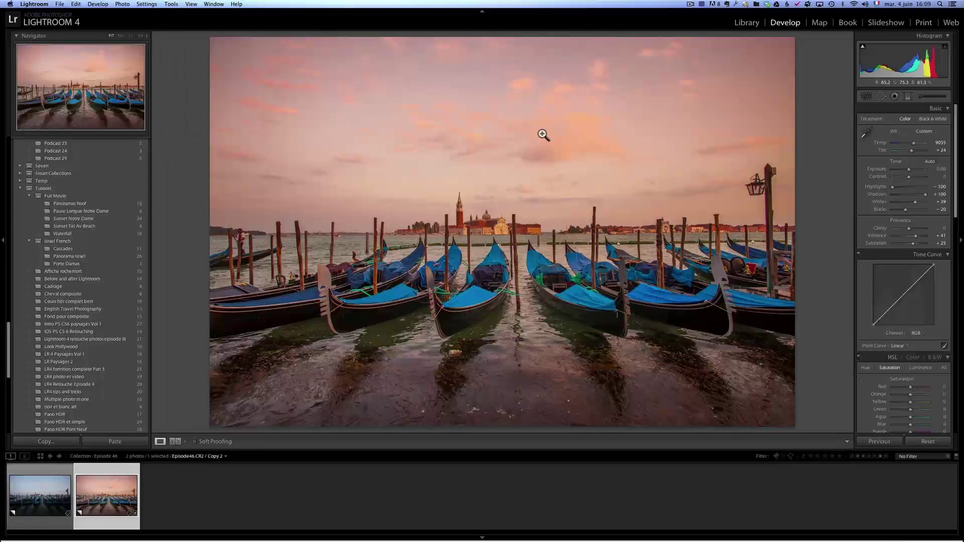
# Place a new sky graduated filter at Temp 22, Tint 52, Exposure -0.61, shifted lower
pyautogui.click(908, 97)
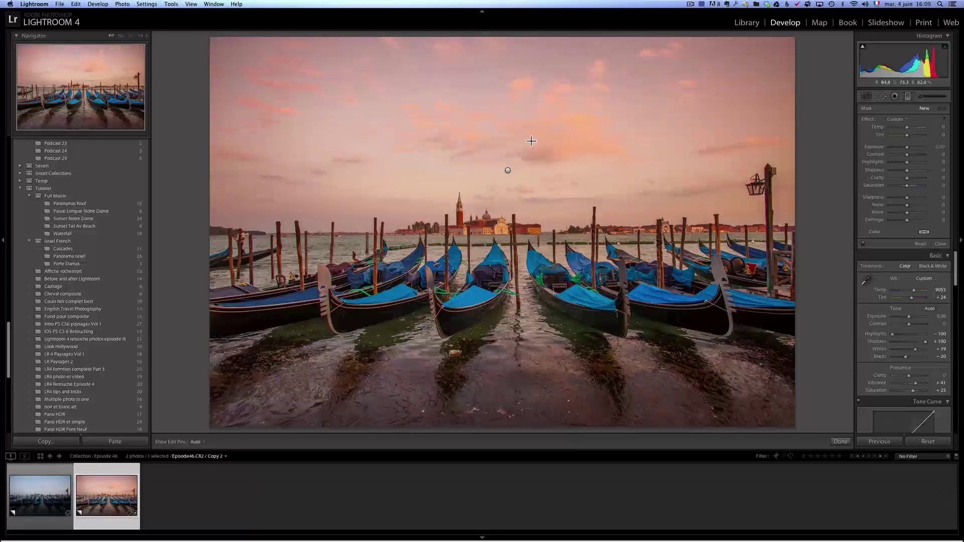
pyautogui.click(509, 171)
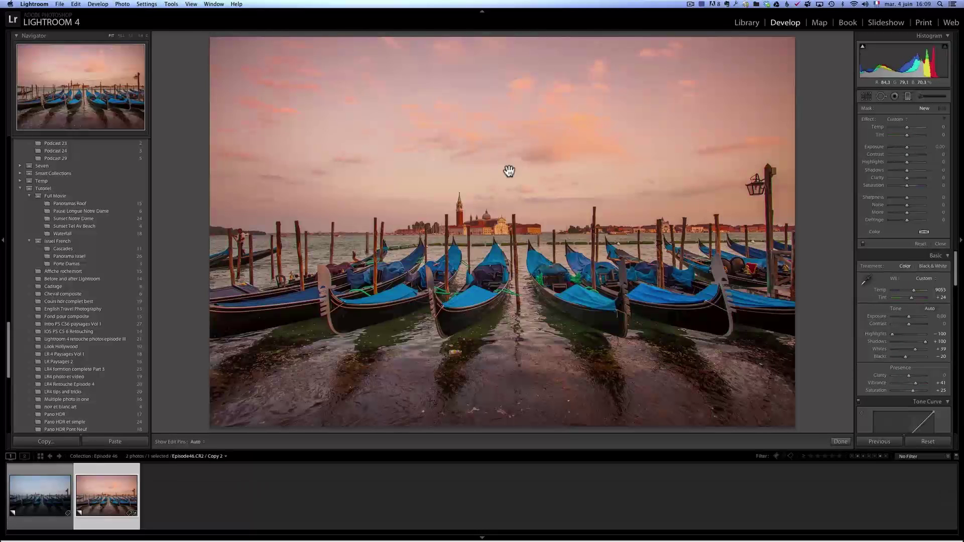
pyautogui.click(916, 134)
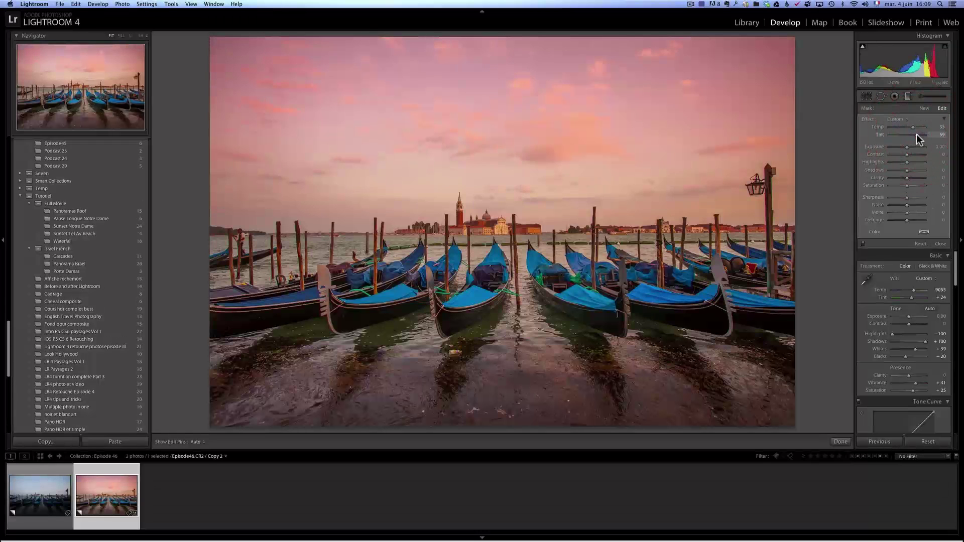
pyautogui.click(911, 128)
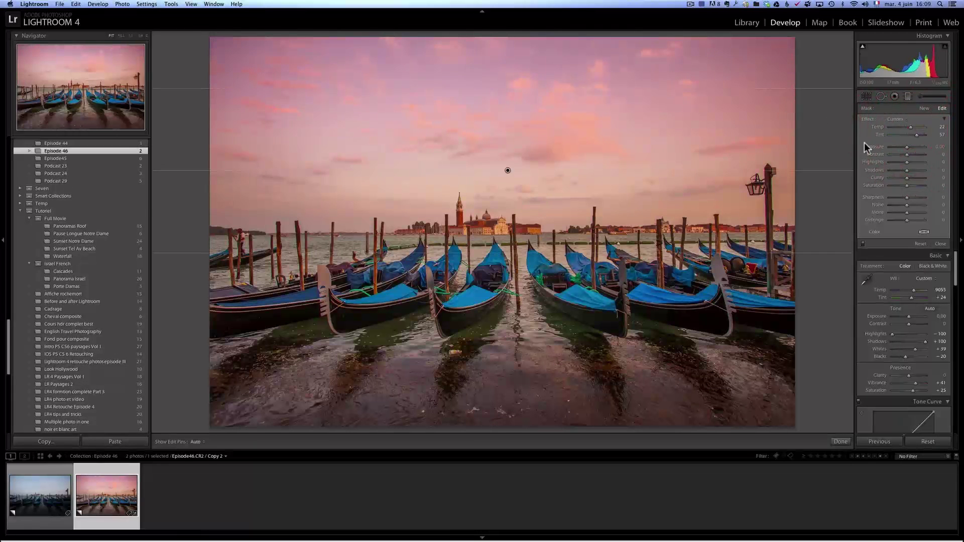
pyautogui.click(907, 146)
pyautogui.moveTo(908, 147); pyautogui.dragTo(906, 147)
pyautogui.moveTo(508, 171); pyautogui.dragTo(503, 221)
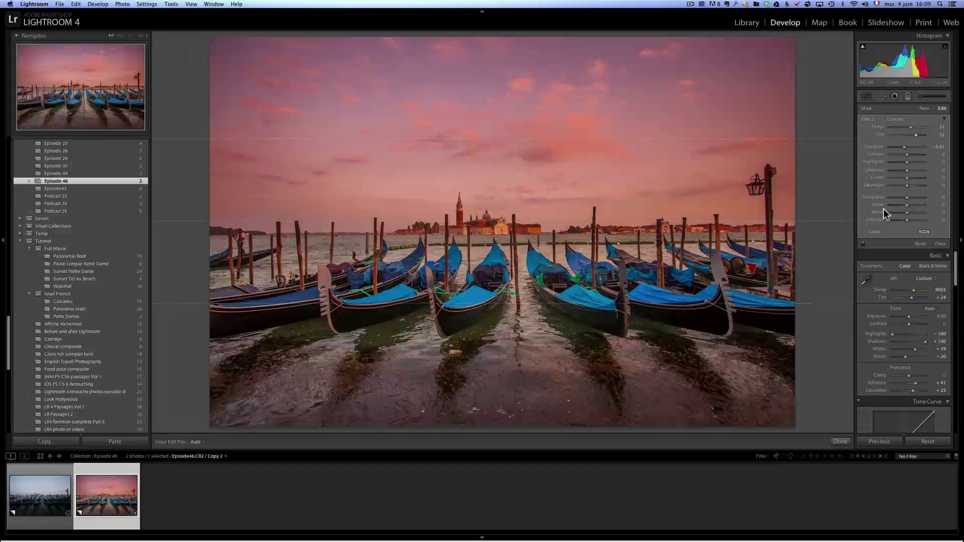
pyautogui.click(941, 244)
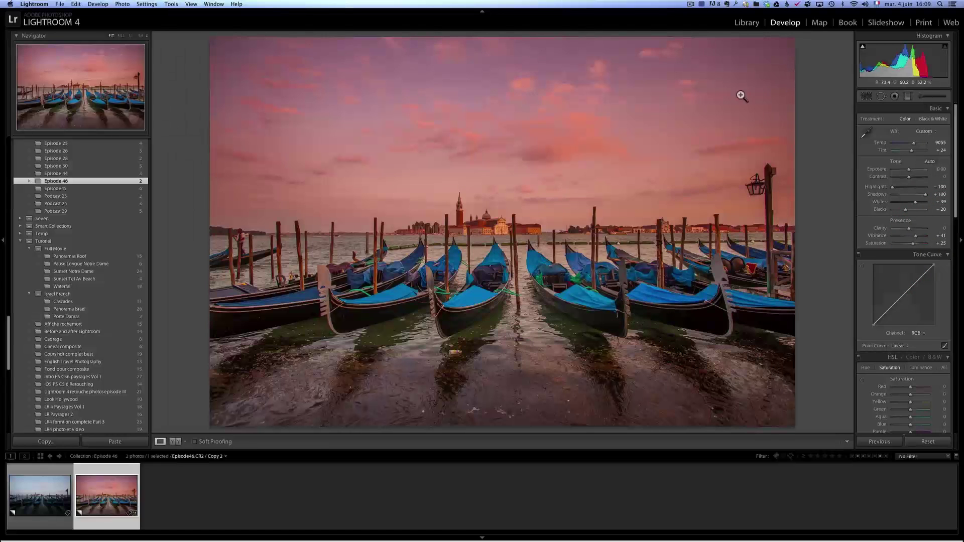
# Lay a second graduated filter across the upper sky with lowered Exposure, comparing before and after
pyautogui.click(907, 96)
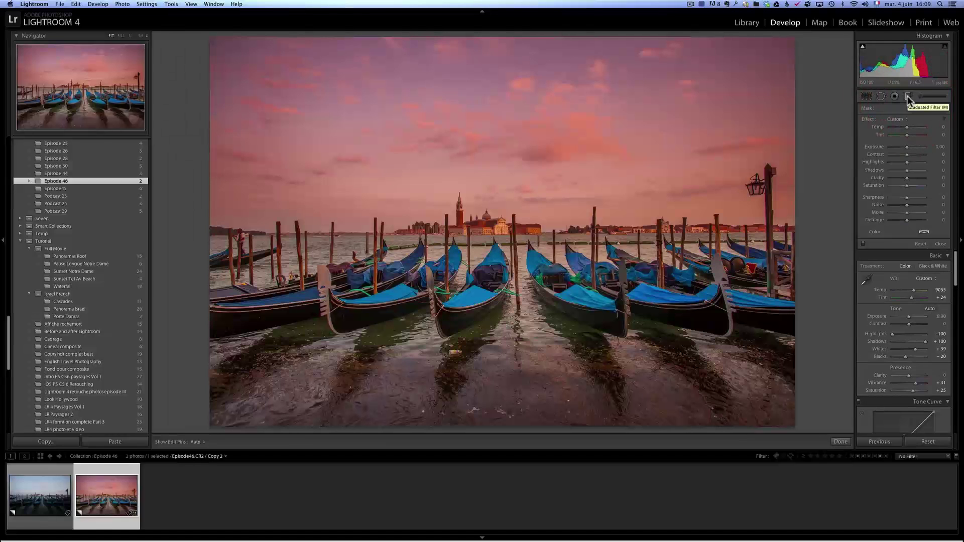
pyautogui.moveTo(485, 85); pyautogui.dragTo(489, 146)
pyautogui.moveTo(907, 148); pyautogui.dragTo(905, 130)
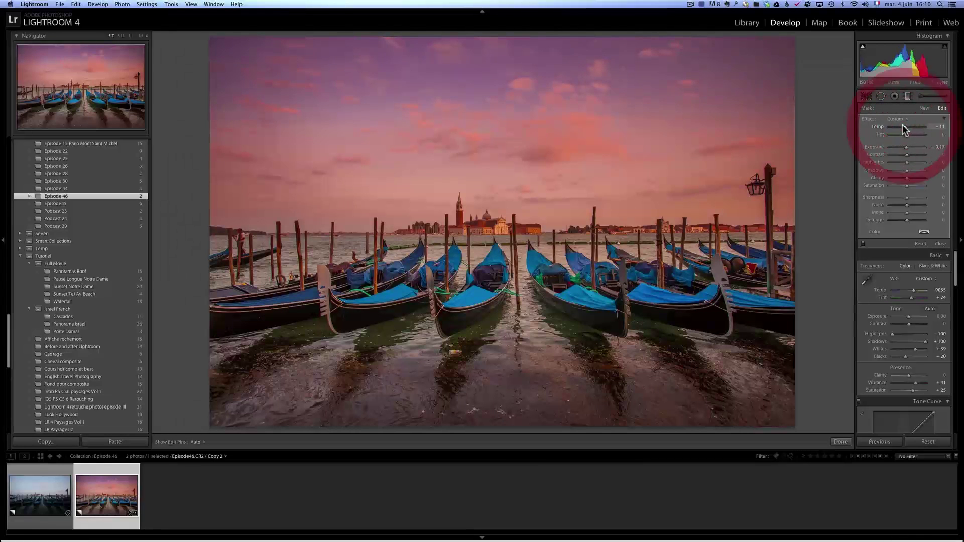
pyautogui.click(863, 245)
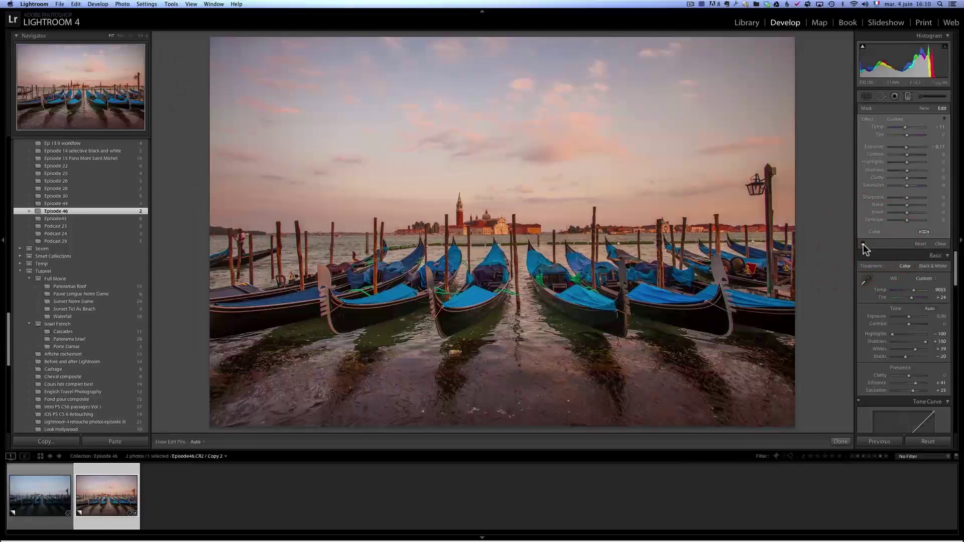
pyautogui.click(863, 244)
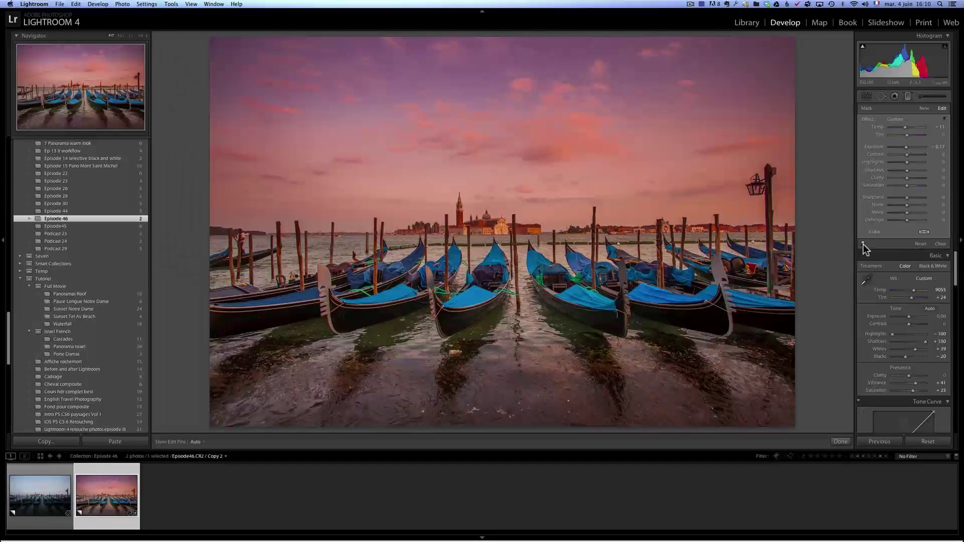
# Stretch the filter's lower line down toward the horizon and compare the result
pyautogui.moveTo(660, 51)
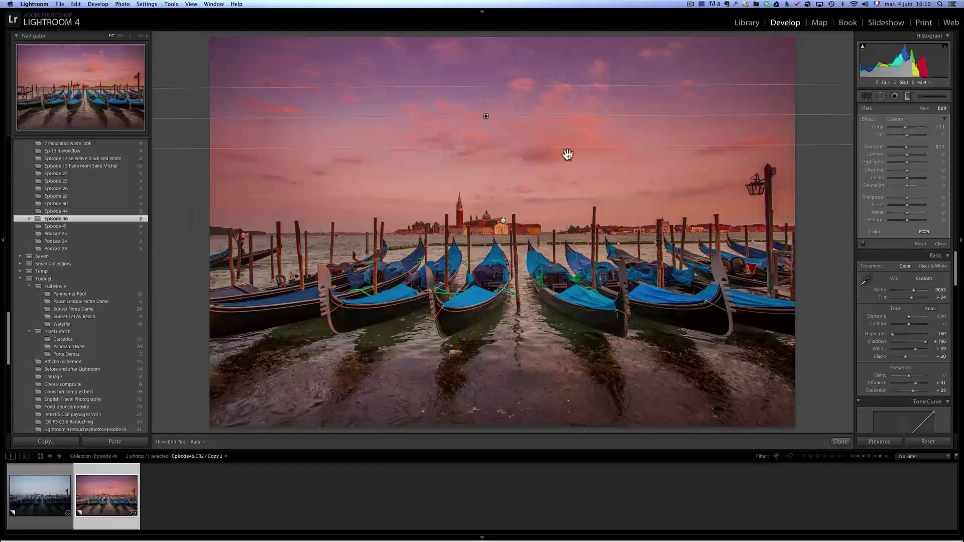
pyautogui.moveTo(559, 147); pyautogui.dragTo(552, 220)
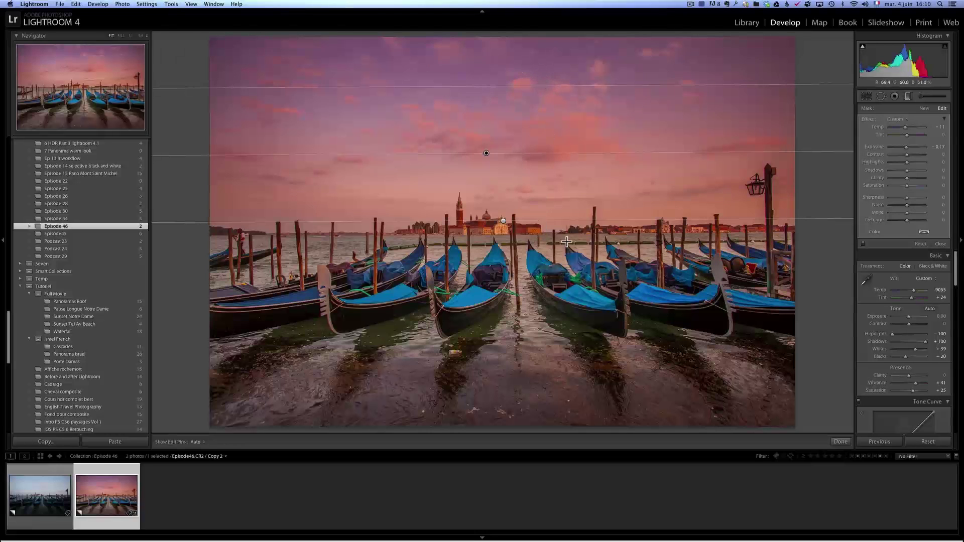
pyautogui.click(861, 244)
pyautogui.click(862, 244)
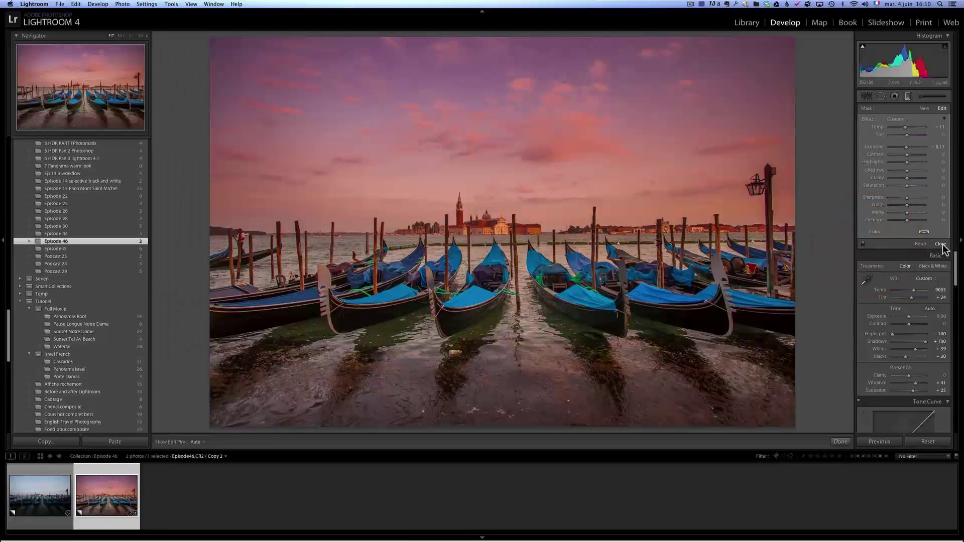
pyautogui.click(939, 244)
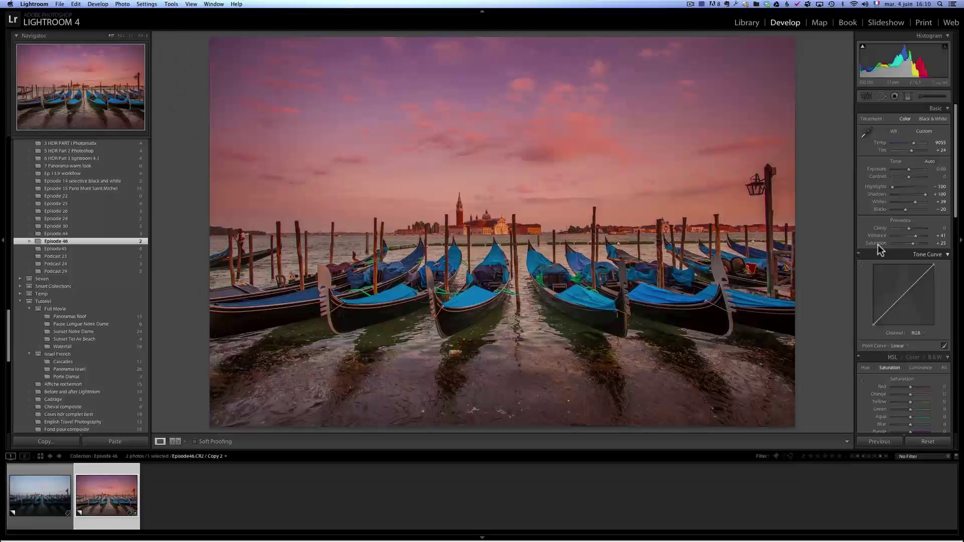
# Set HSL Saturation to Red +37, Orange +39, Yellow +37, then compare with the original
pyautogui.moveTo(954, 210); pyautogui.dragTo(956, 258)
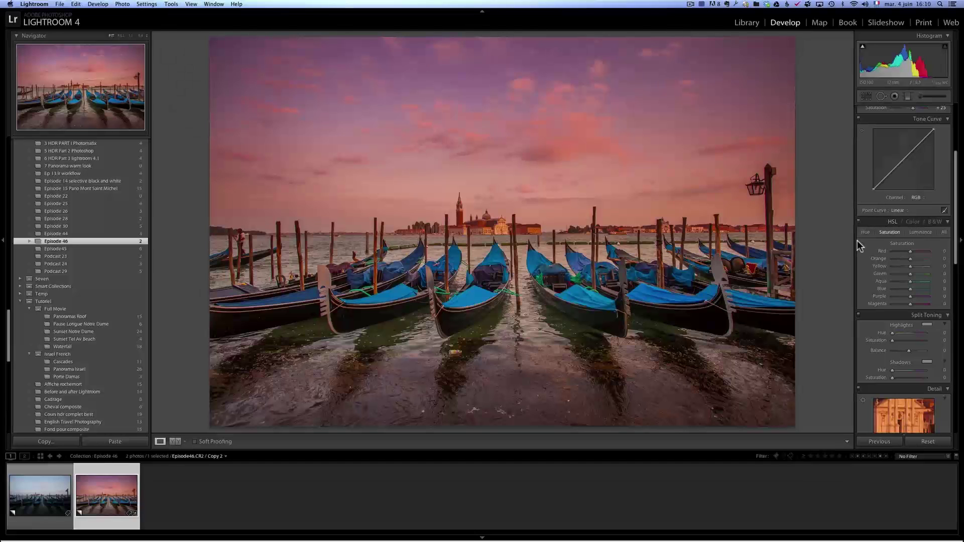
pyautogui.click(916, 252)
pyautogui.click(917, 259)
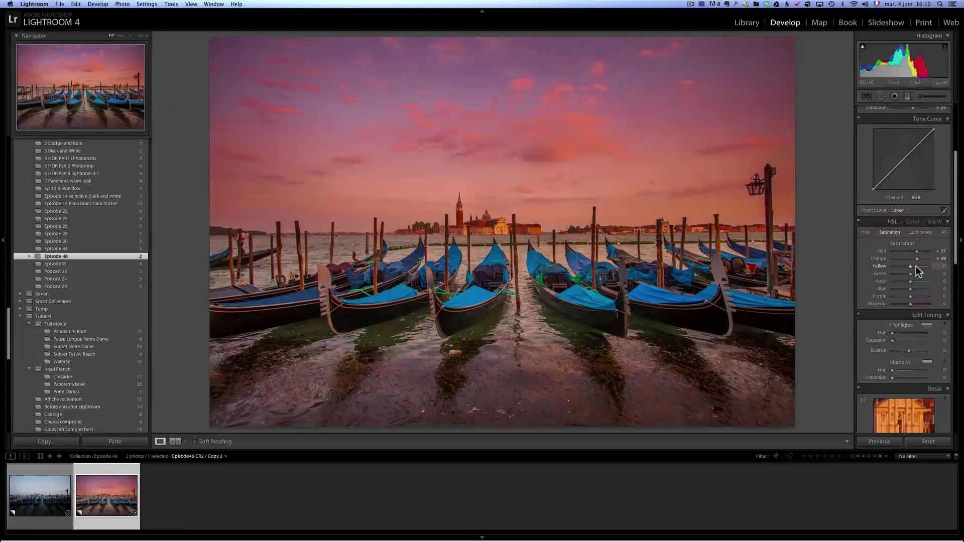
pyautogui.click(916, 266)
pyautogui.click(917, 266)
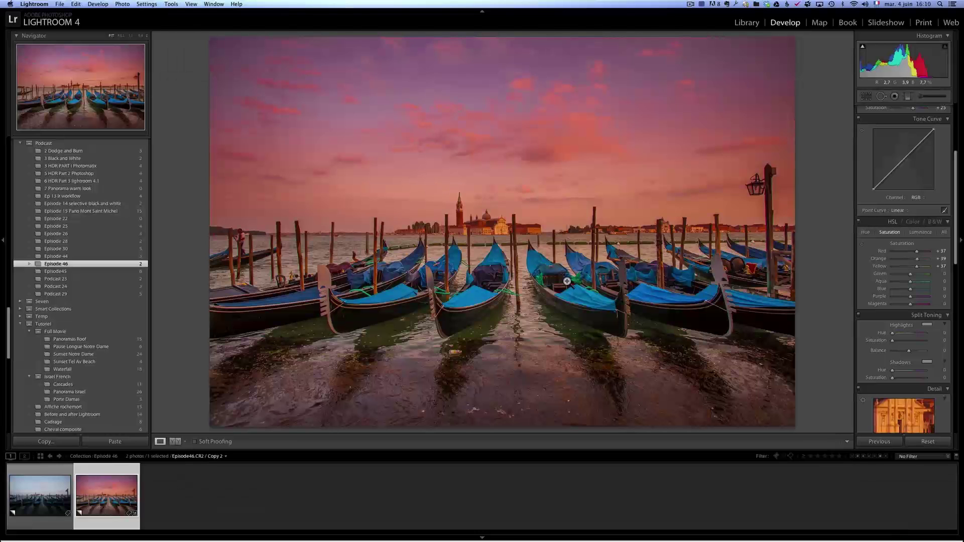
pyautogui.click(50, 499)
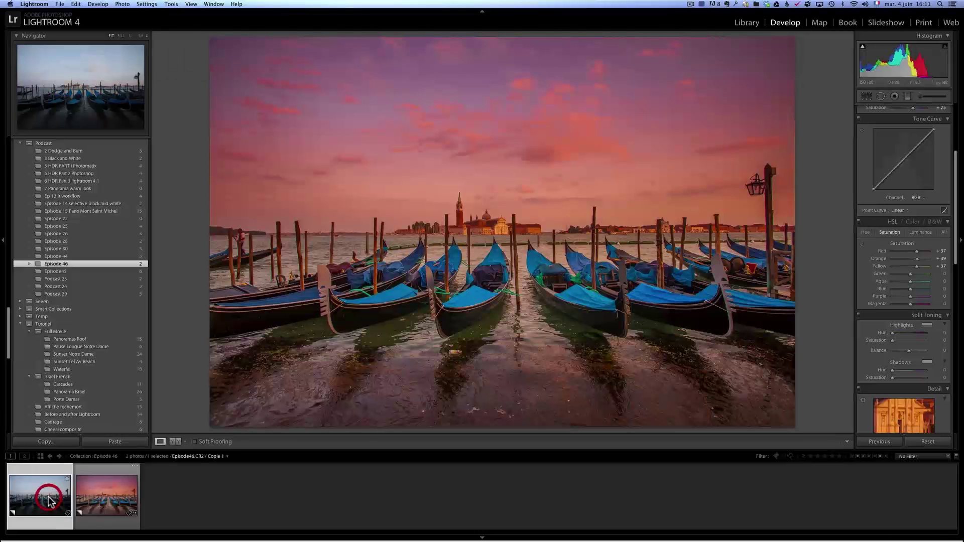
pyautogui.click(96, 499)
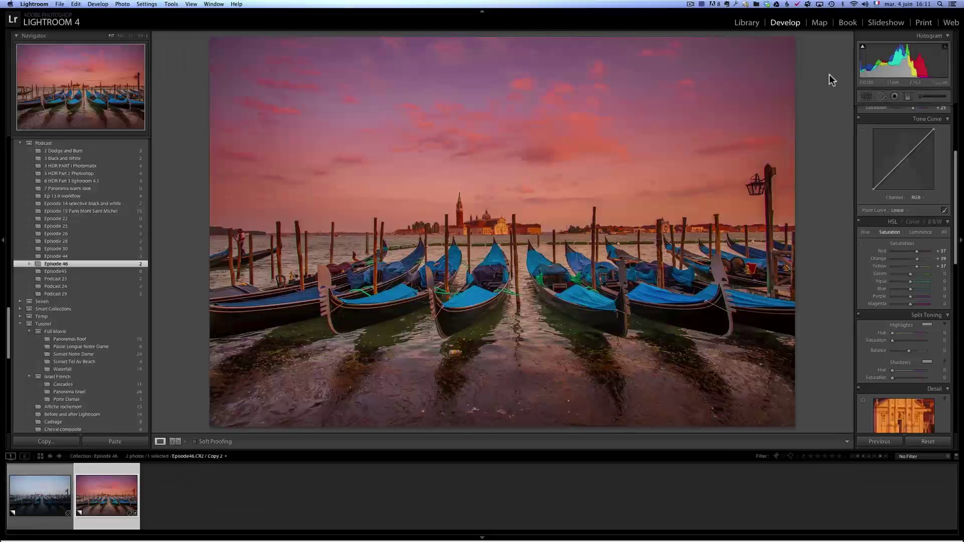
# Crop away the bottom of the photo into a wider frame
pyautogui.click(865, 96)
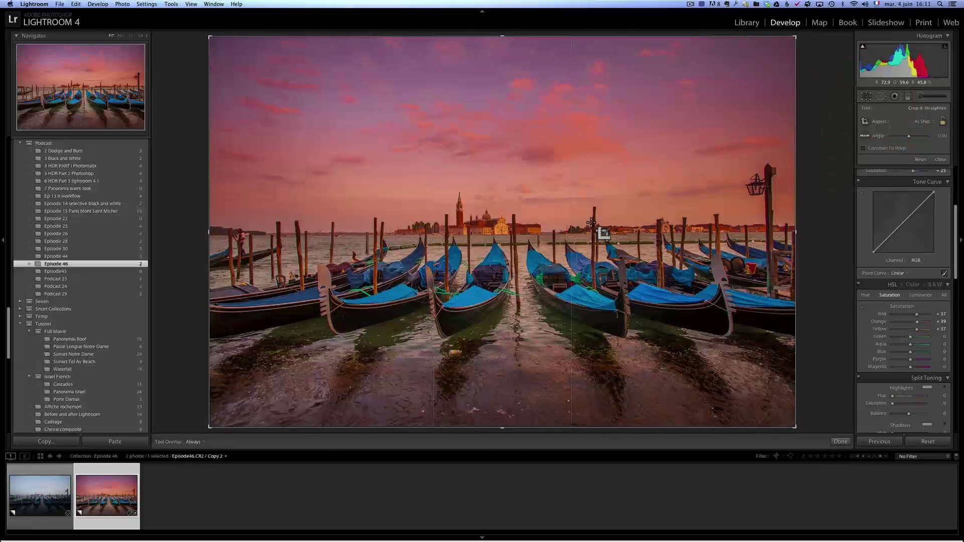
pyautogui.moveTo(496, 427); pyautogui.dragTo(502, 398)
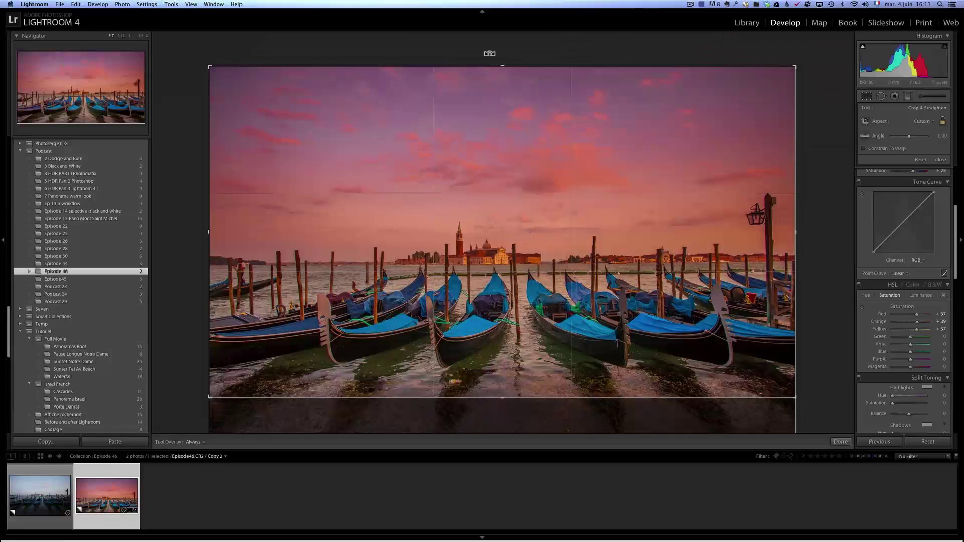
pyautogui.moveTo(501, 399); pyautogui.dragTo(501, 400)
pyautogui.click(501, 399)
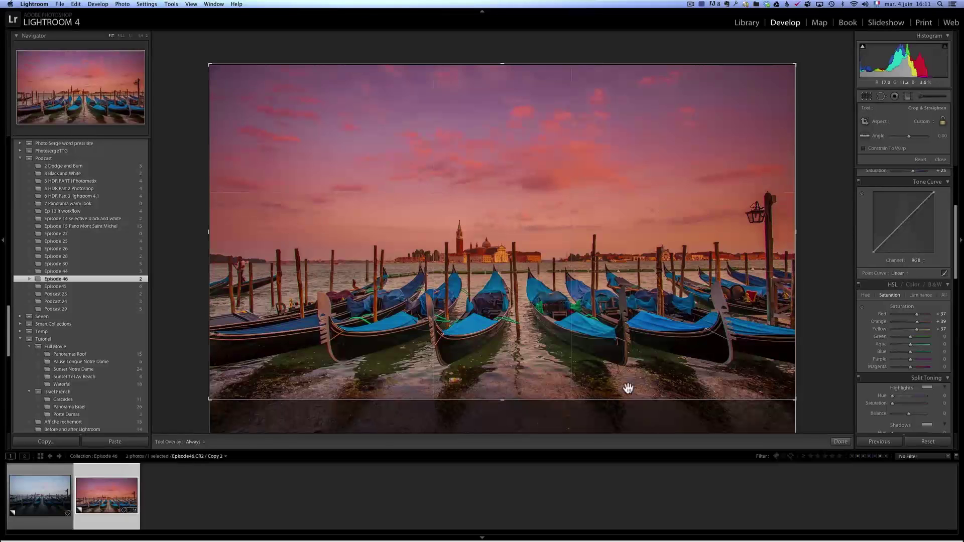
# Straighten the photo 0.42° along the distant horizon and apply the crop
pyautogui.click(865, 136)
pyautogui.moveTo(783, 259); pyautogui.dragTo(222, 263)
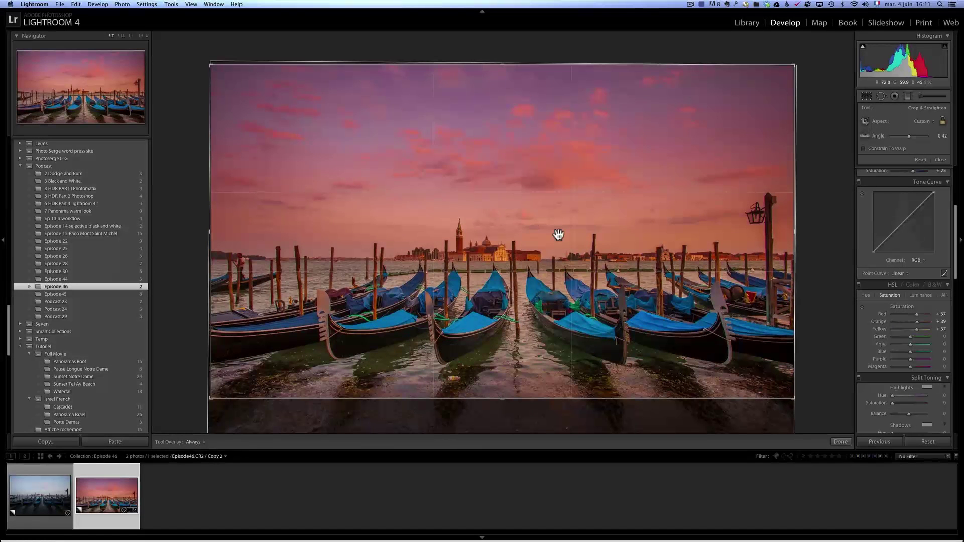
pyautogui.press('Return')
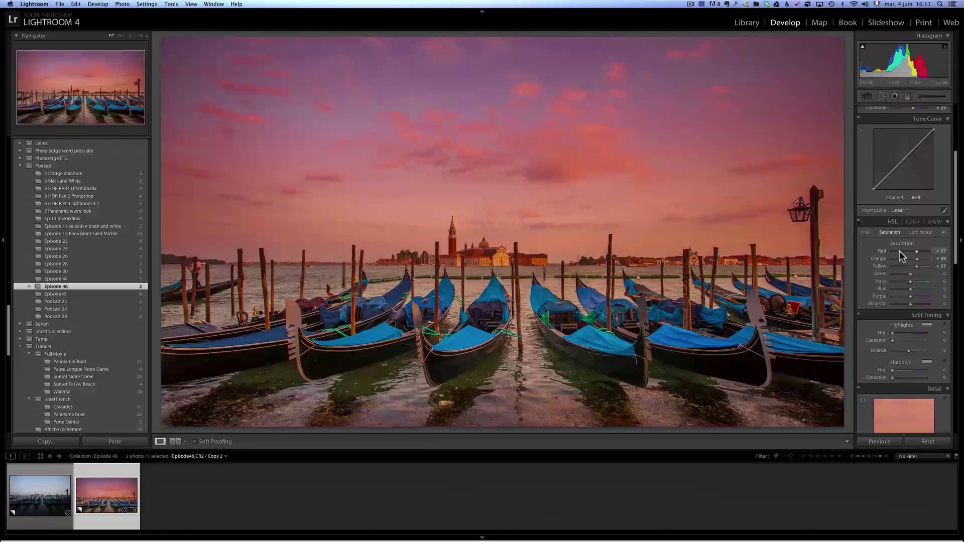
pyautogui.moveTo(955, 198); pyautogui.dragTo(952, 129)
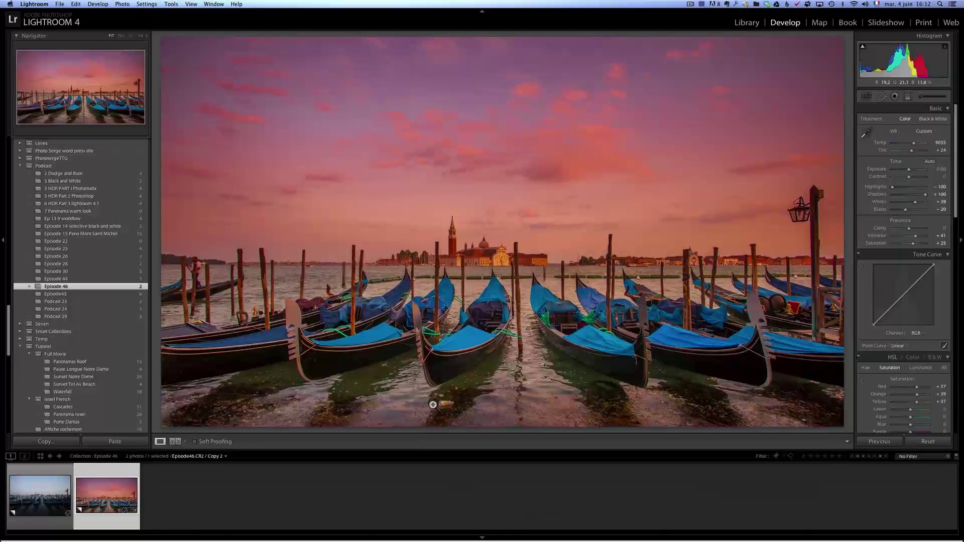
pyautogui.click(882, 96)
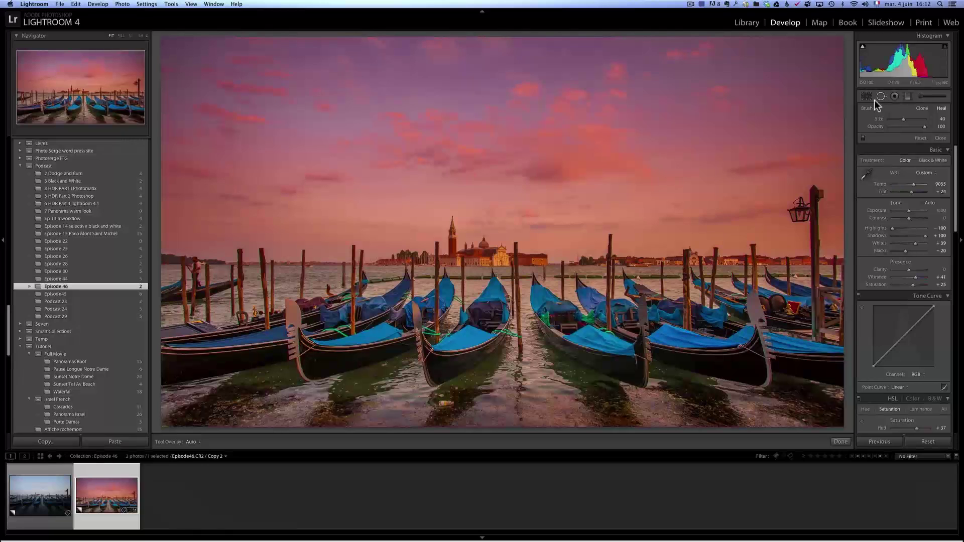
pyautogui.click(445, 403)
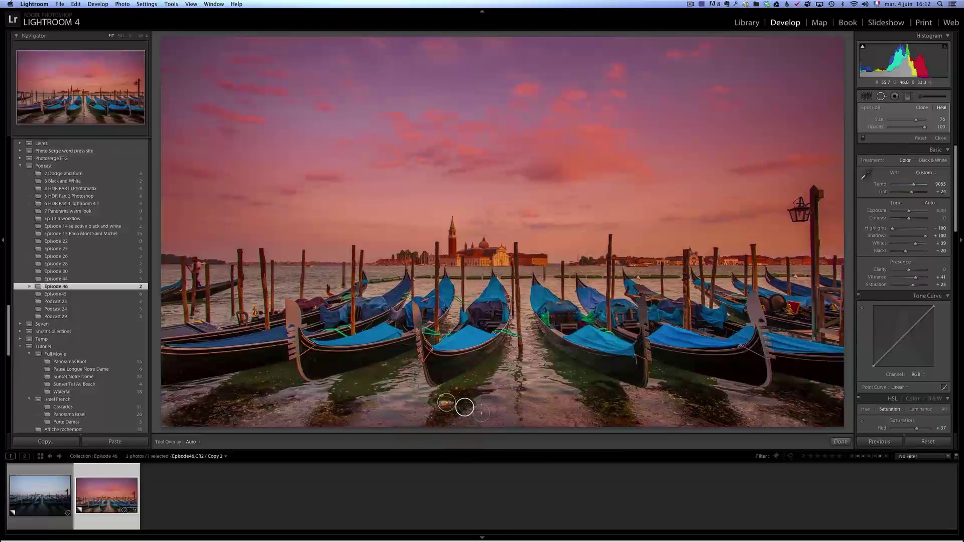
pyautogui.click(447, 418)
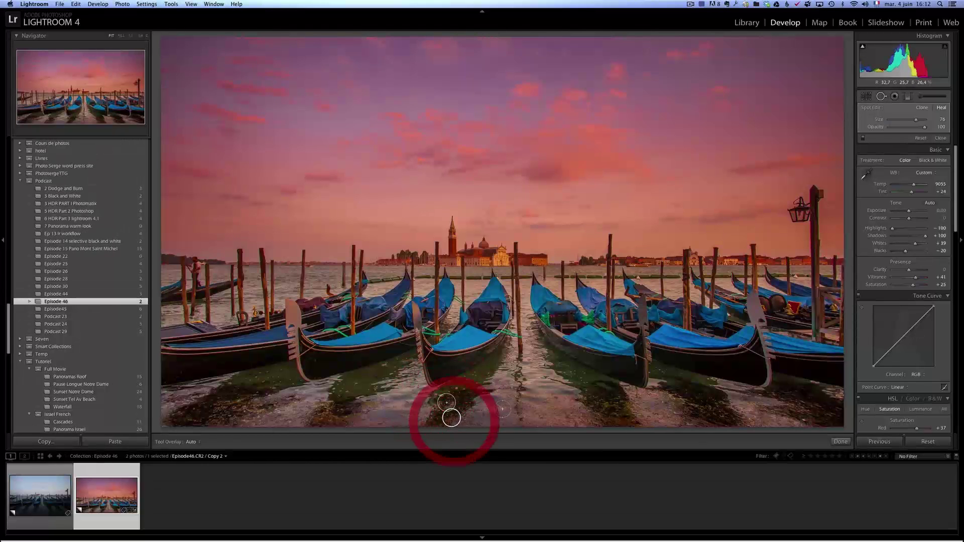
pyautogui.moveTo(452, 420); pyautogui.dragTo(441, 416)
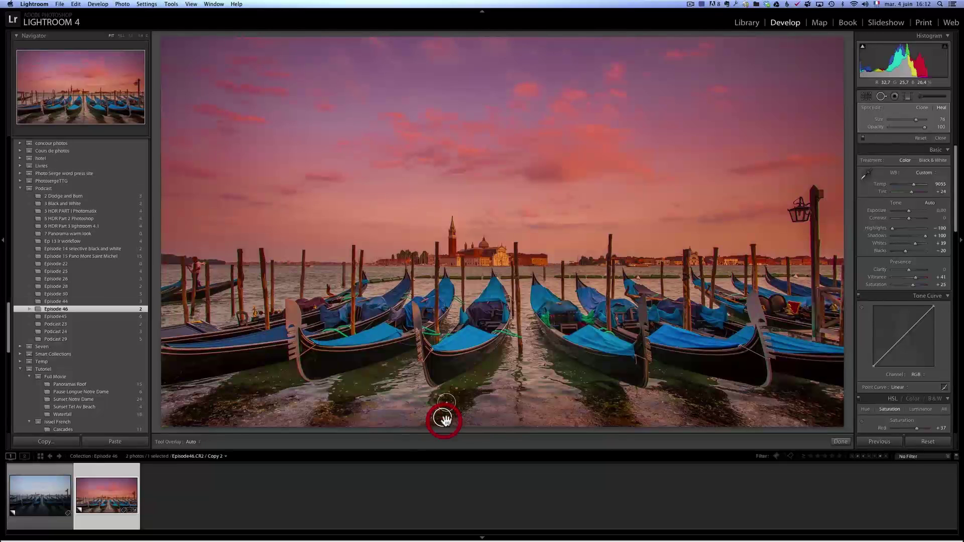
pyautogui.click(939, 137)
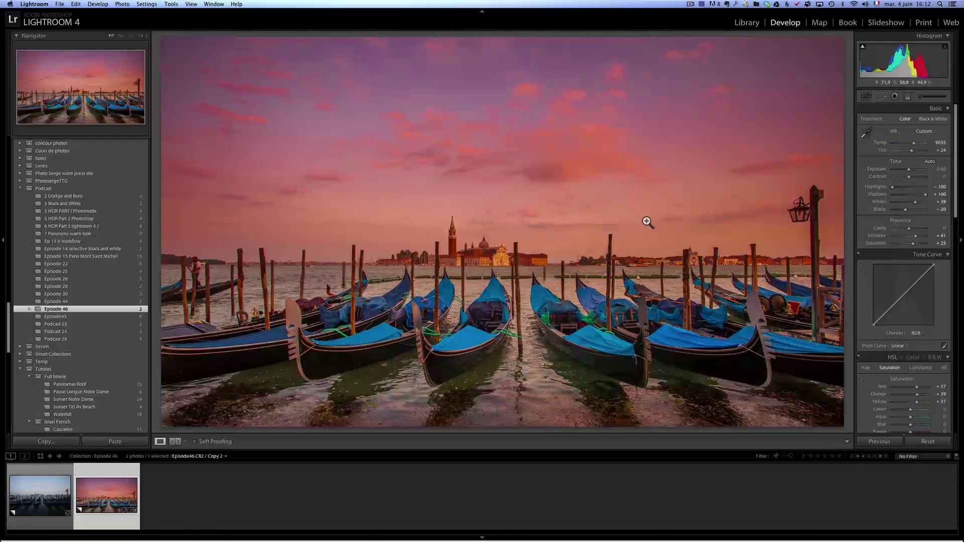
# Set up an Adjustment Brush with Exposure 0.52 and Flow 89
pyautogui.click(925, 95)
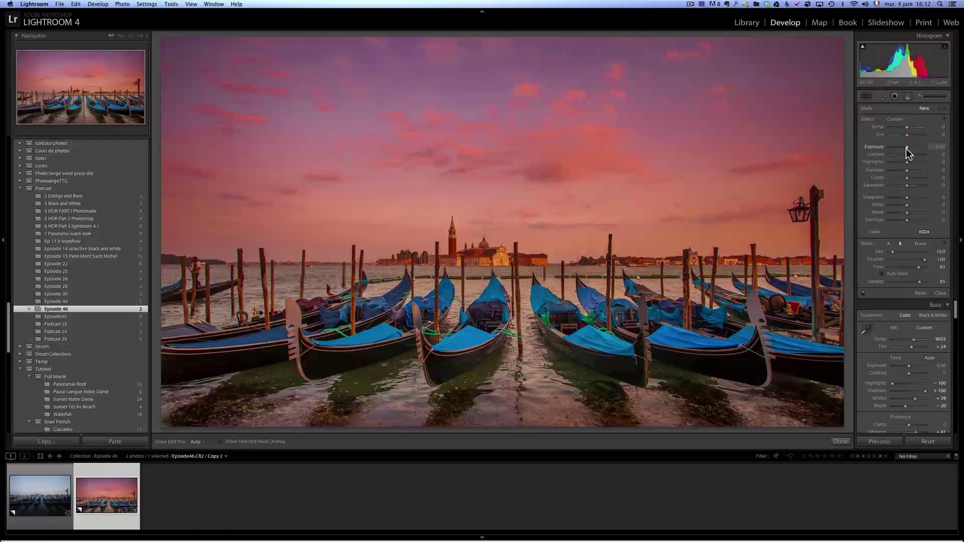
pyautogui.moveTo(906, 148); pyautogui.dragTo(909, 152)
pyautogui.moveTo(919, 267); pyautogui.dragTo(921, 286)
# Paint the brightening over the foreground water and gondolas, then compare it on and off
pyautogui.scroll(-2, 538, 224)
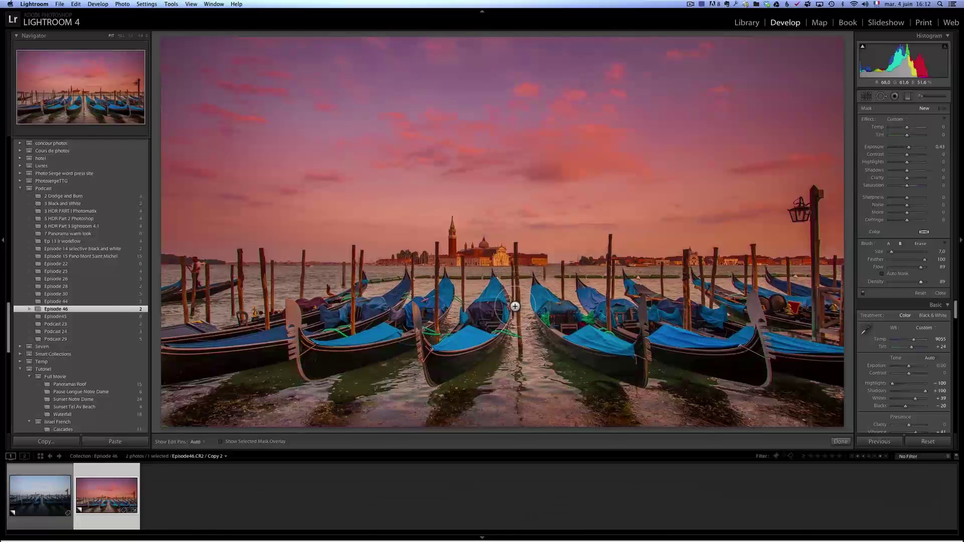
pyautogui.press('h')
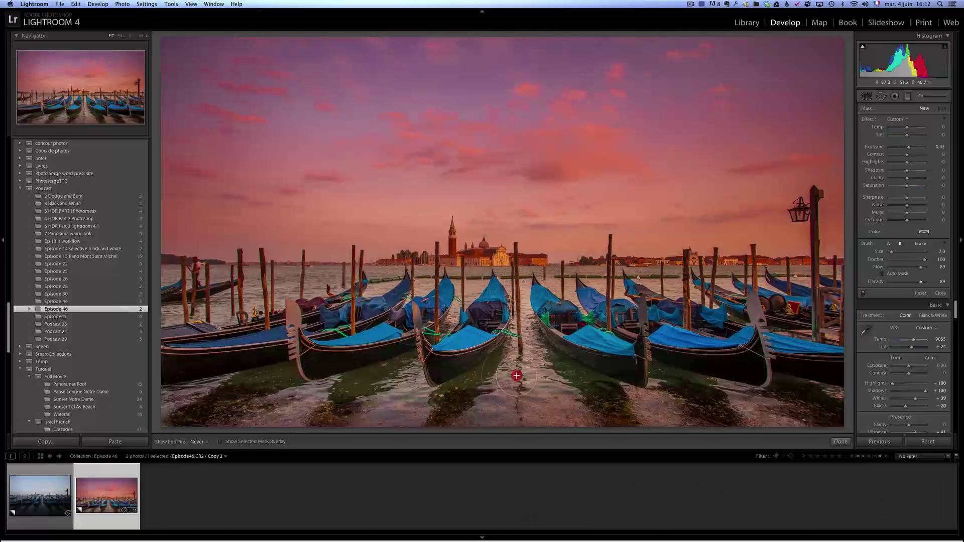
pyautogui.moveTo(512, 385)
pyautogui.mouseDown()
pyautogui.moveTo(506, 396)
pyautogui.moveTo(540, 313)
pyautogui.moveTo(560, 396)
pyautogui.mouseUp()
pyautogui.press('h')
pyautogui.click(637, 385)
pyautogui.moveTo(637, 385)
pyautogui.mouseDown()
pyautogui.moveTo(413, 366)
pyautogui.moveTo(395, 390)
pyautogui.moveTo(436, 365)
pyautogui.moveTo(328, 378)
pyautogui.moveTo(272, 412)
pyautogui.moveTo(271, 386)
pyautogui.moveTo(253, 371)
pyautogui.moveTo(193, 382)
pyautogui.mouseUp()
pyautogui.scroll(2, 183, 366)
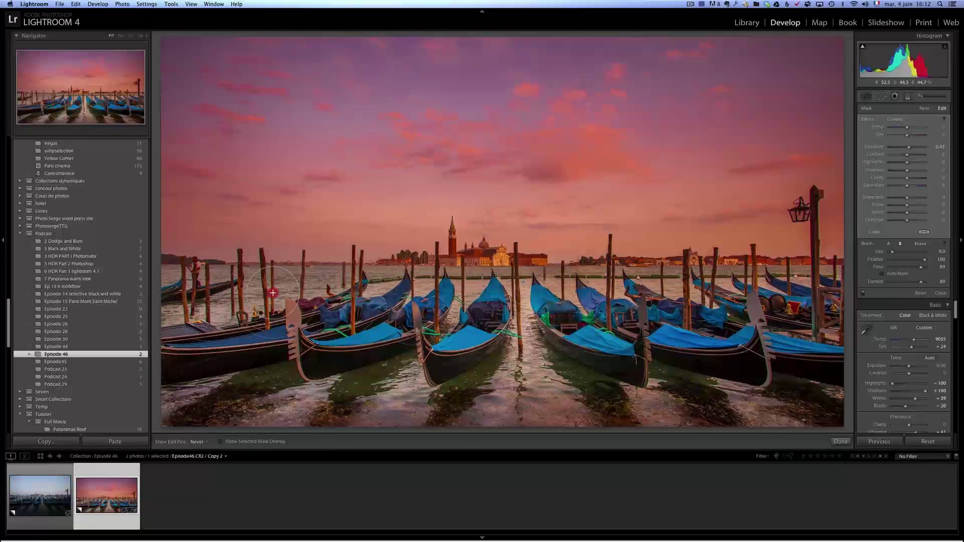
pyautogui.moveTo(286, 289)
pyautogui.mouseDown()
pyautogui.moveTo(396, 275)
pyautogui.moveTo(427, 283)
pyautogui.moveTo(452, 243)
pyautogui.moveTo(495, 237)
pyautogui.moveTo(562, 276)
pyautogui.moveTo(663, 291)
pyautogui.moveTo(738, 286)
pyautogui.mouseUp()
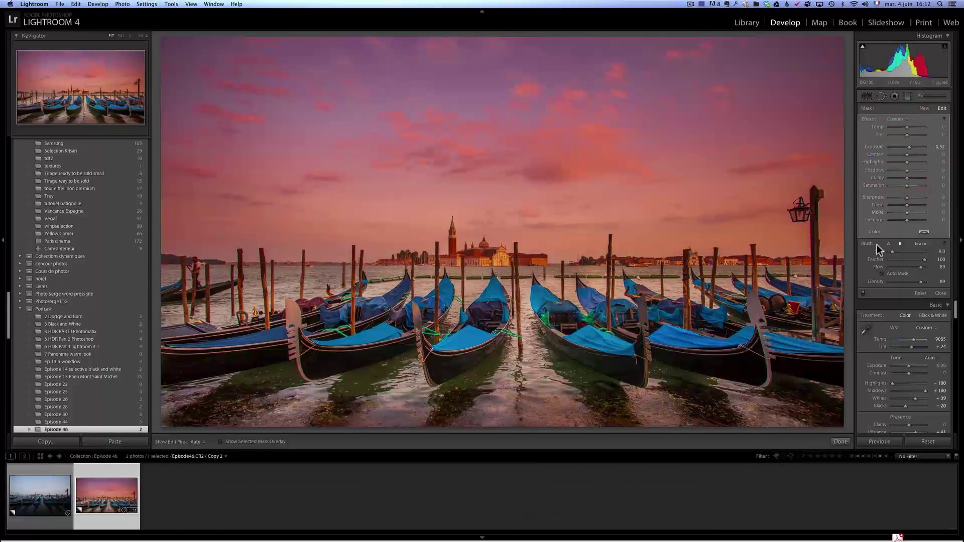
pyautogui.click(863, 293)
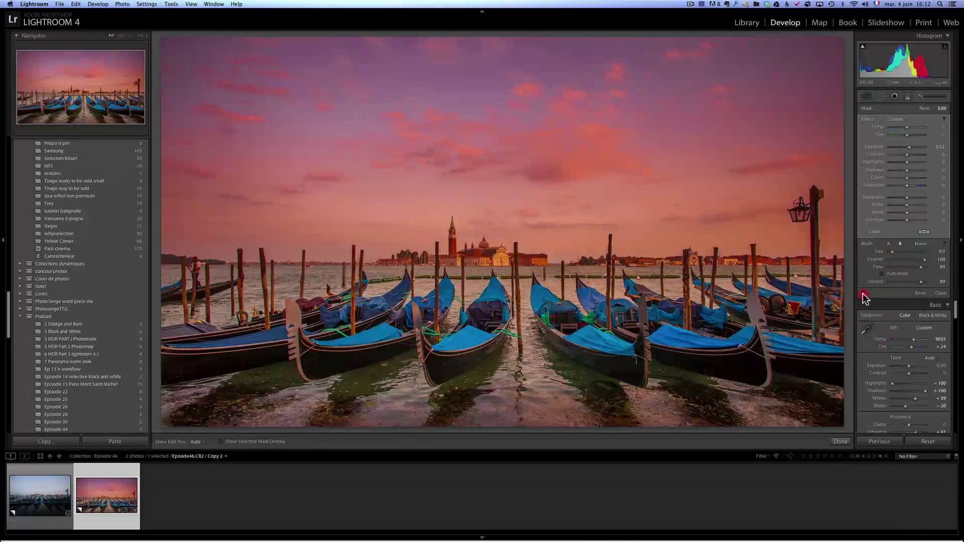
pyautogui.click(863, 294)
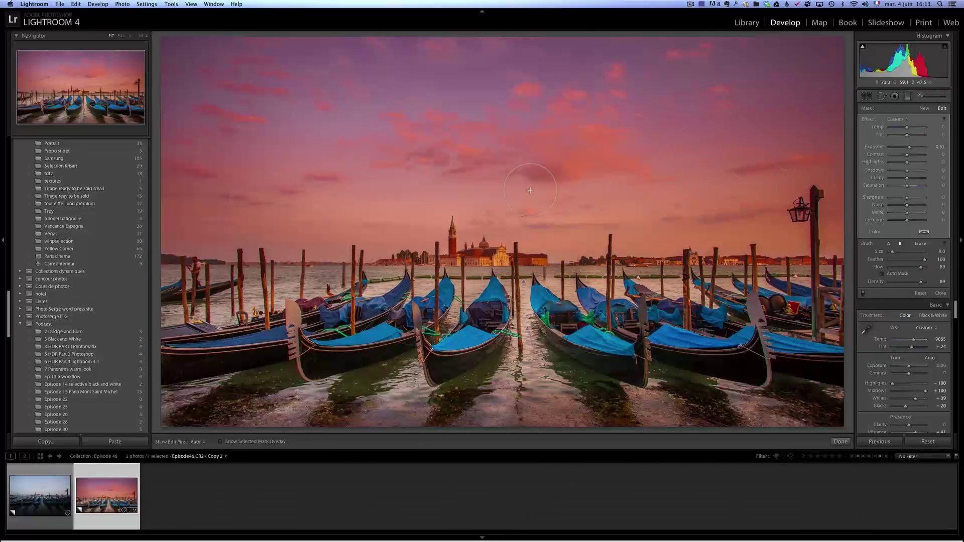
# Try a darkening brush stroke along the horizon, then delete it
pyautogui.click(925, 108)
pyautogui.moveTo(910, 147); pyautogui.dragTo(905, 147)
pyautogui.scroll(5, 657, 241)
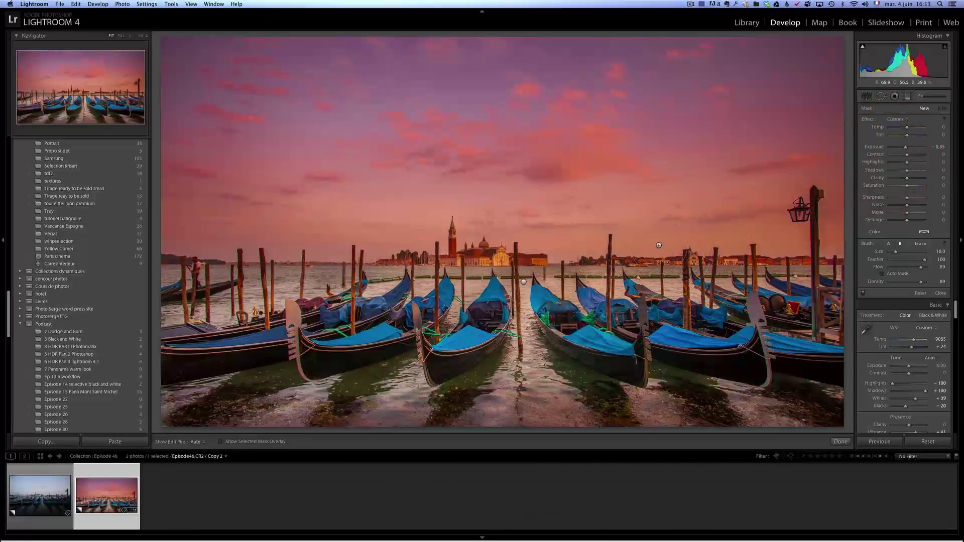
pyautogui.press('h')
pyautogui.moveTo(808, 238)
pyautogui.mouseDown()
pyautogui.moveTo(392, 246)
pyautogui.moveTo(211, 233)
pyautogui.mouseUp()
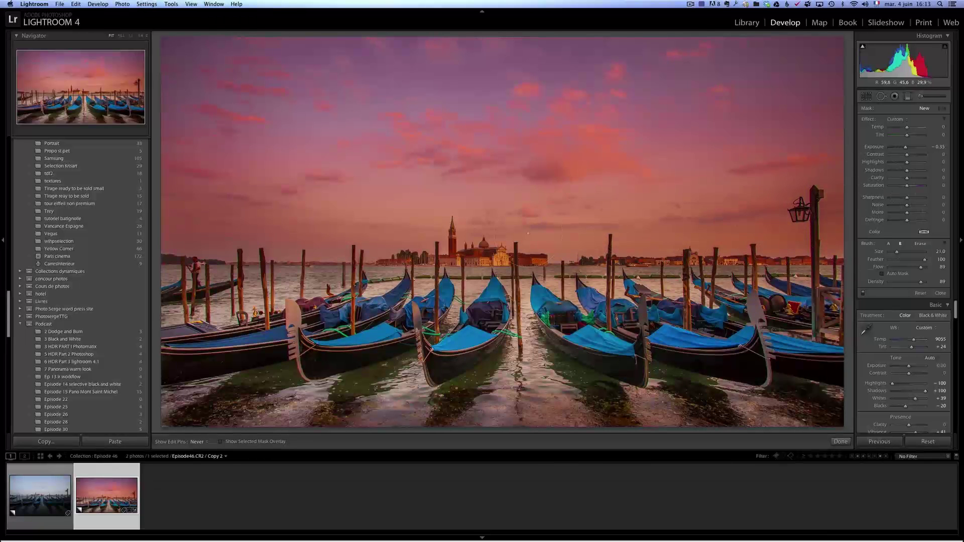
pyautogui.press('h')
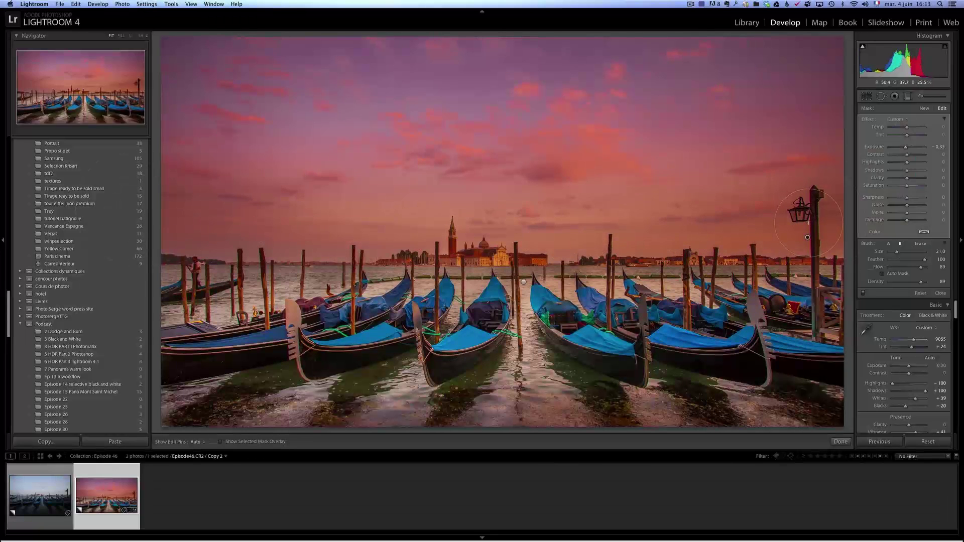
pyautogui.press('Delete')
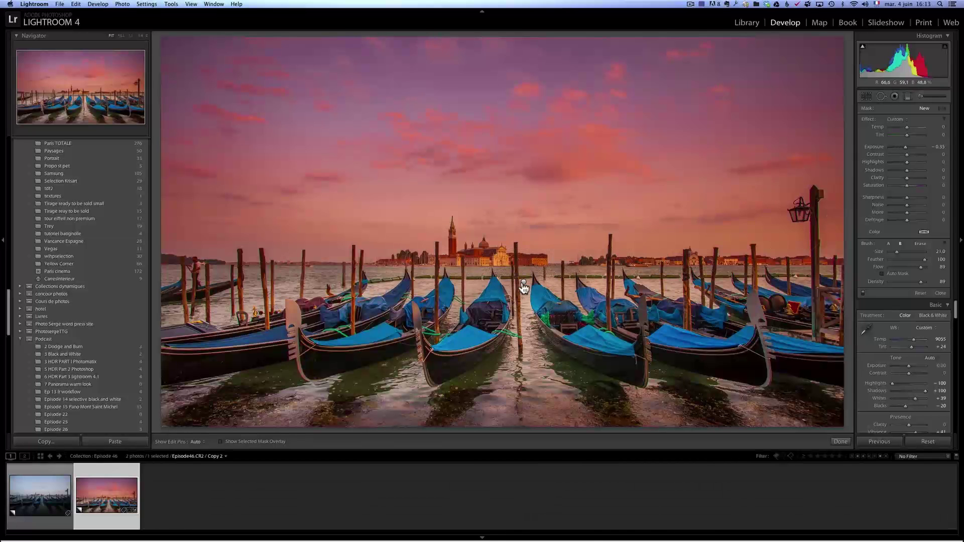
# Lower the gondola brightening to Exposure 0.33 and view the lantern at full size
pyautogui.click(523, 285)
pyautogui.click(909, 147)
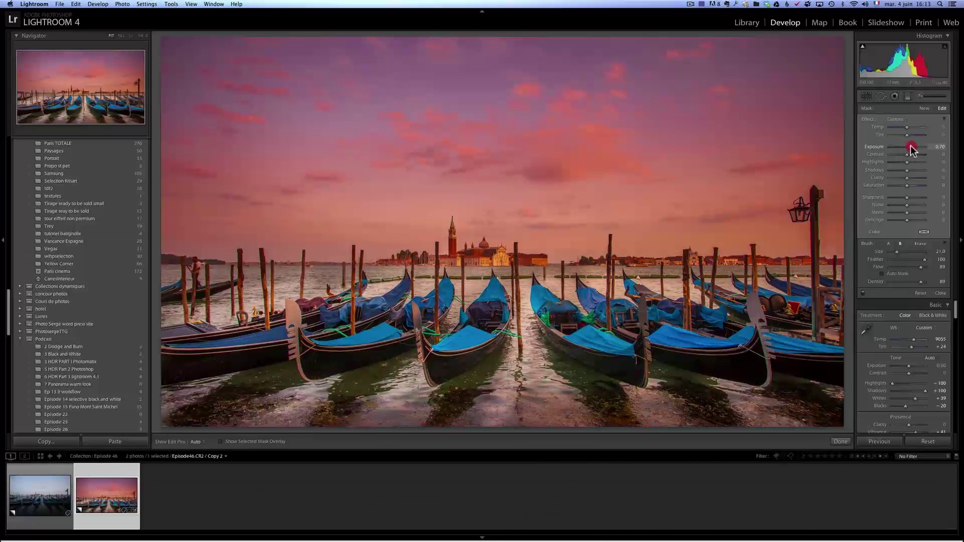
pyautogui.click(941, 293)
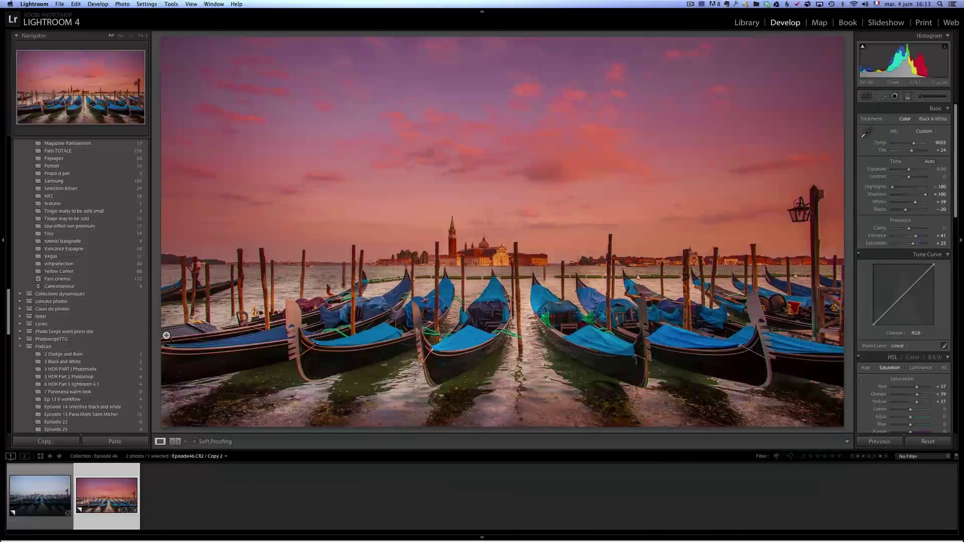
pyautogui.click(922, 96)
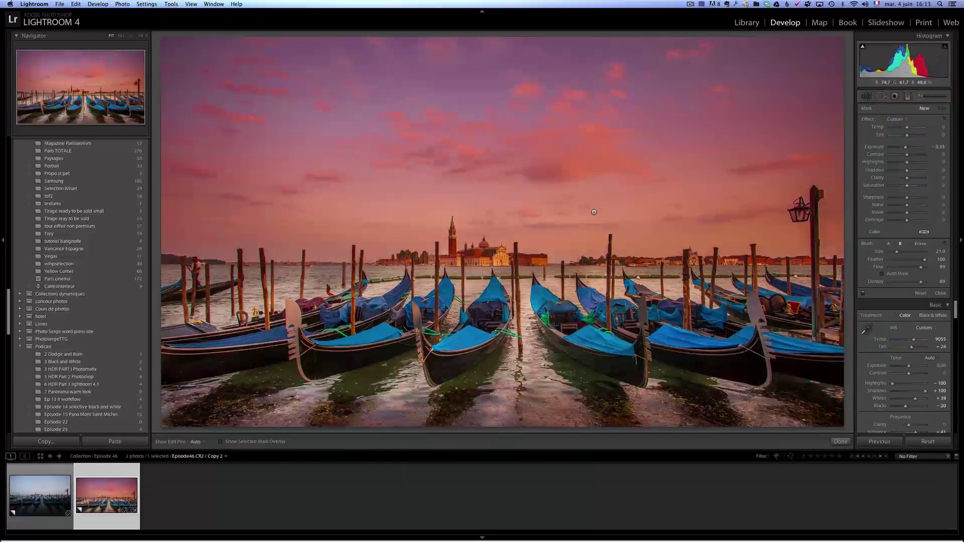
pyautogui.click(523, 281)
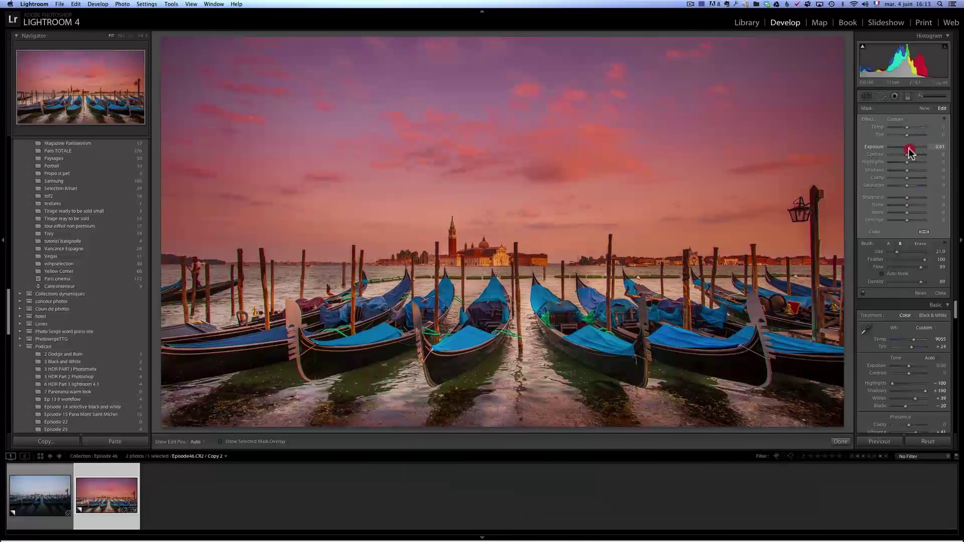
pyautogui.moveTo(910, 152); pyautogui.dragTo(908, 152)
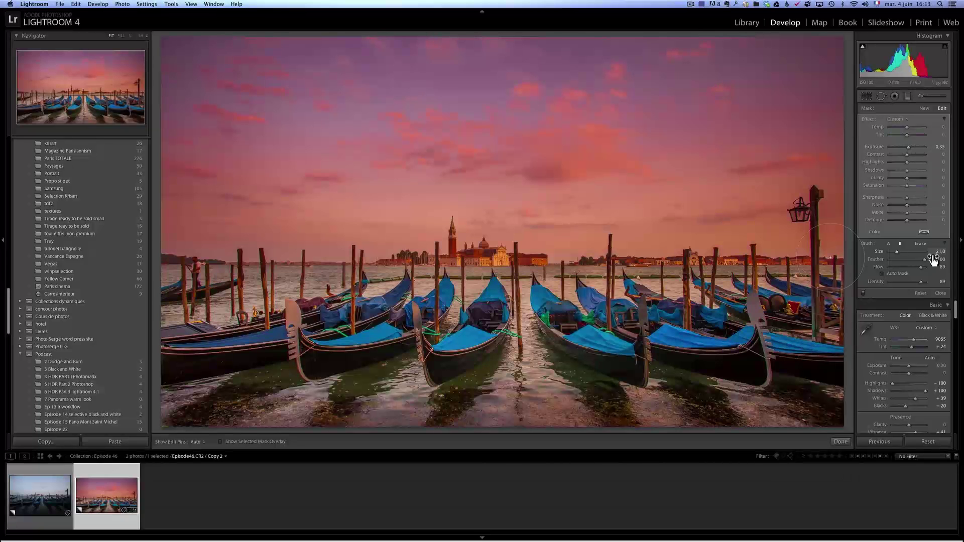
pyautogui.click(940, 292)
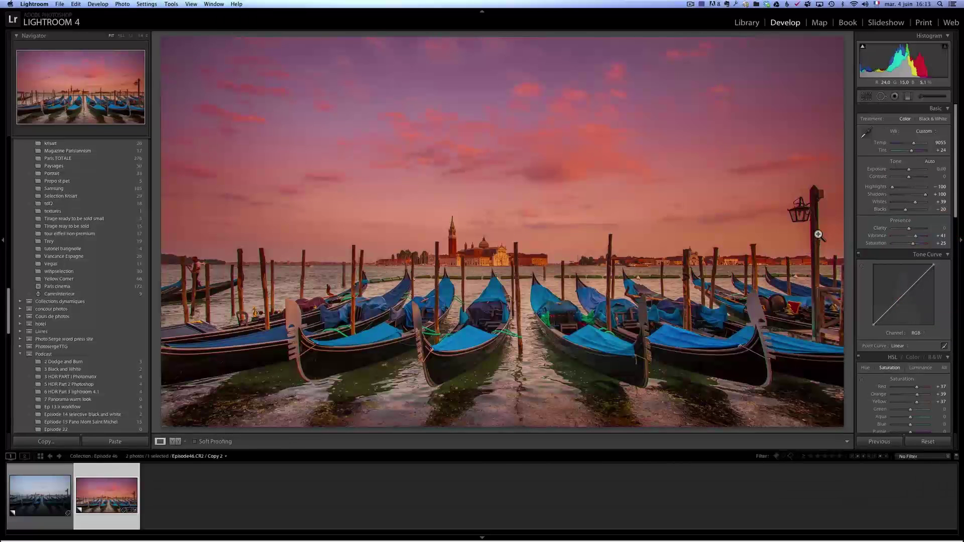
pyautogui.click(818, 209)
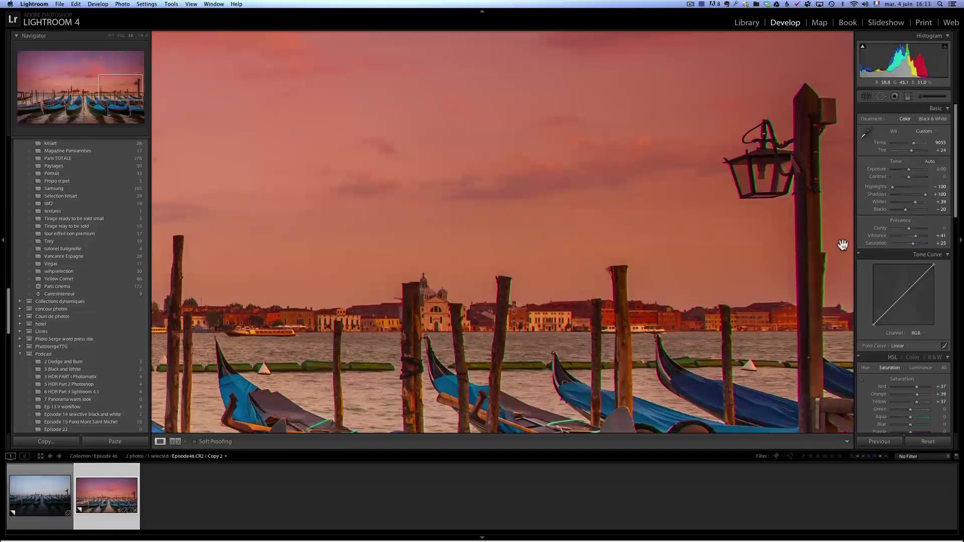
# Enable Remove Chromatic Aberration with Defringe Purple Amount 3, then zoom the photo back to Fit
pyautogui.moveTo(956, 213); pyautogui.dragTo(958, 361)
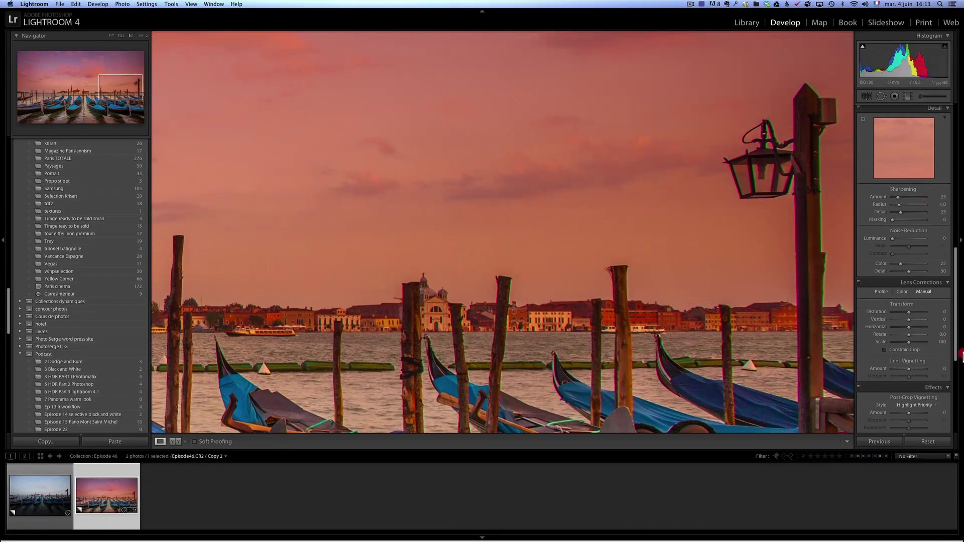
pyautogui.click(903, 292)
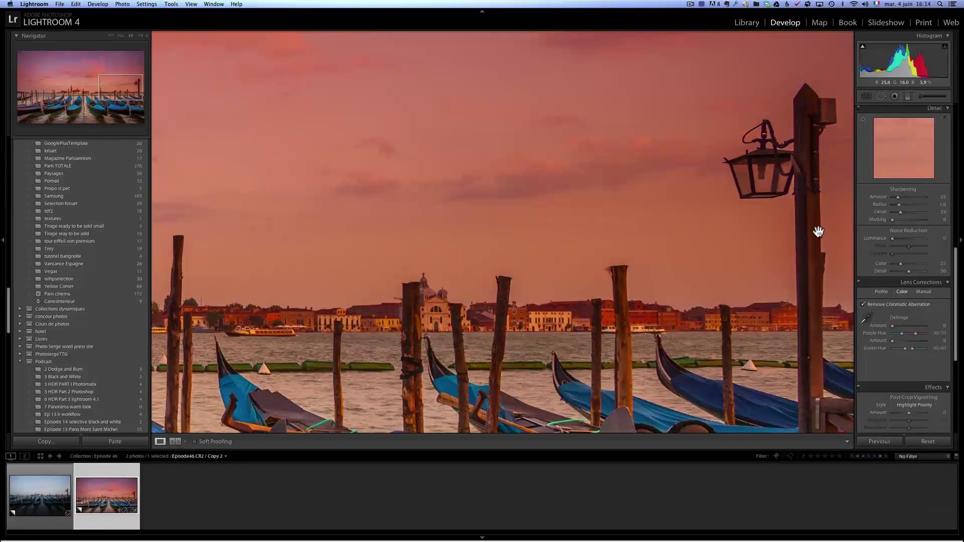
pyautogui.click(902, 325)
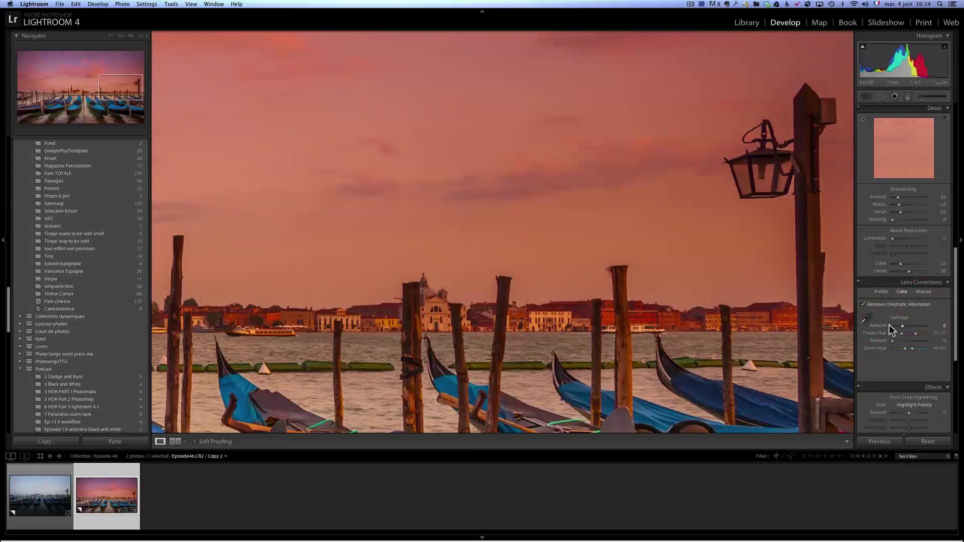
pyautogui.click(914, 325)
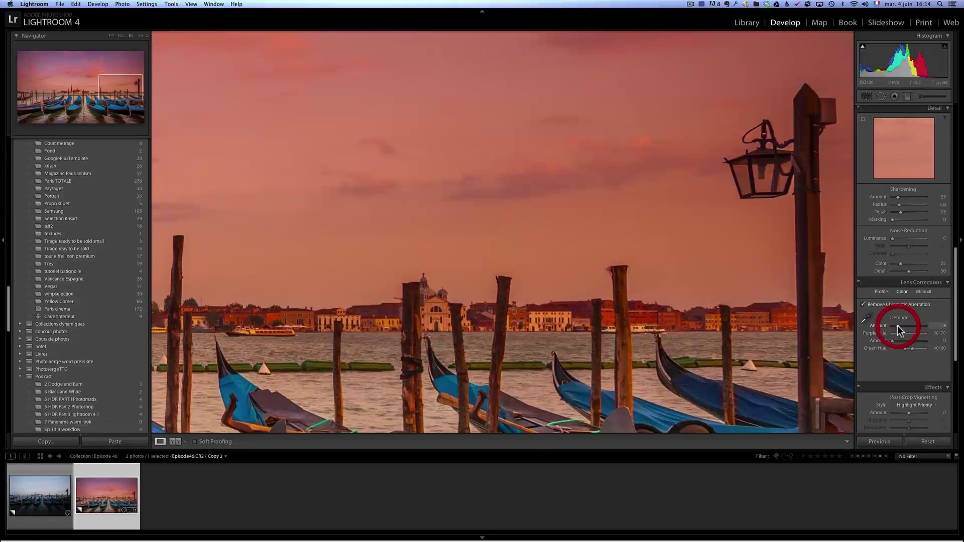
pyautogui.click(880, 305)
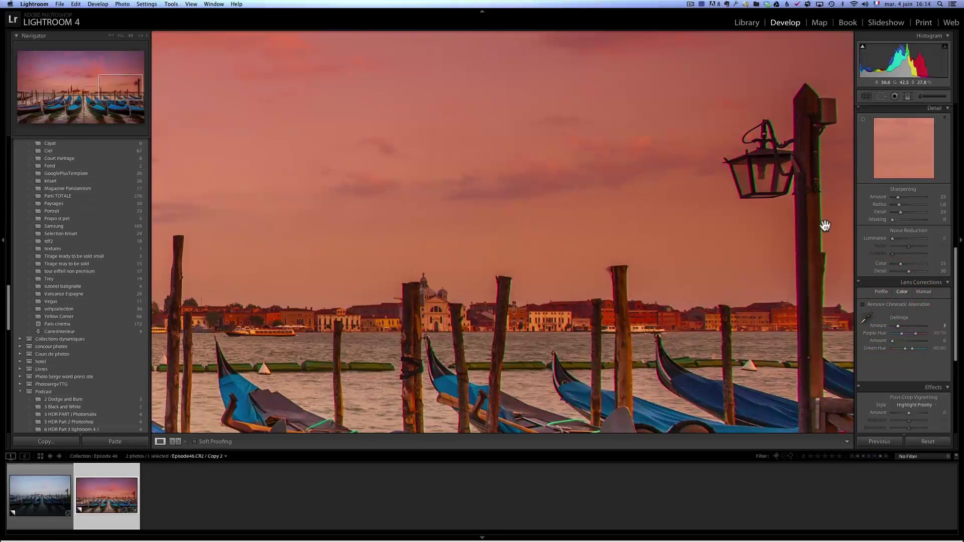
pyautogui.click(898, 304)
pyautogui.click(534, 222)
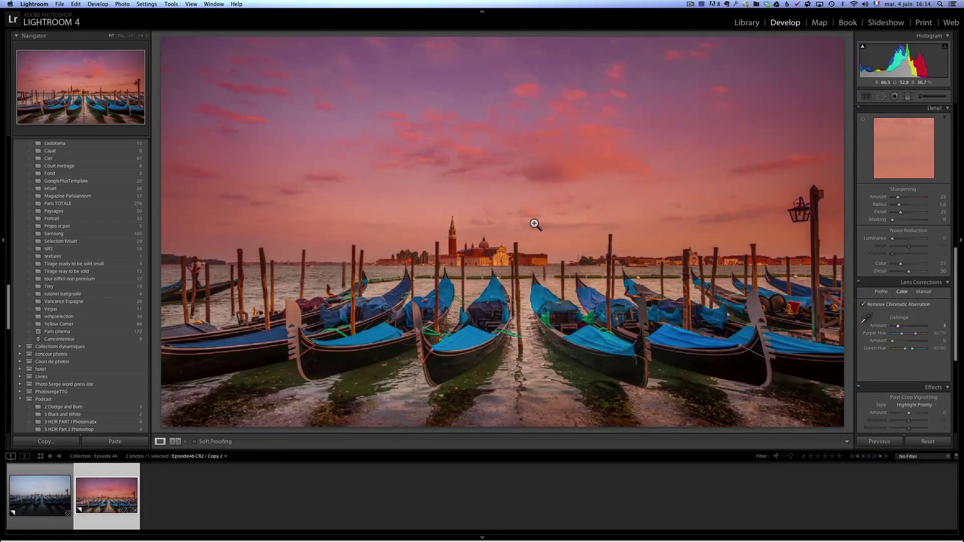
# Enable lens profile corrections and set Post-Crop Vignetting Amount to -20
pyautogui.click(882, 291)
pyautogui.click(905, 302)
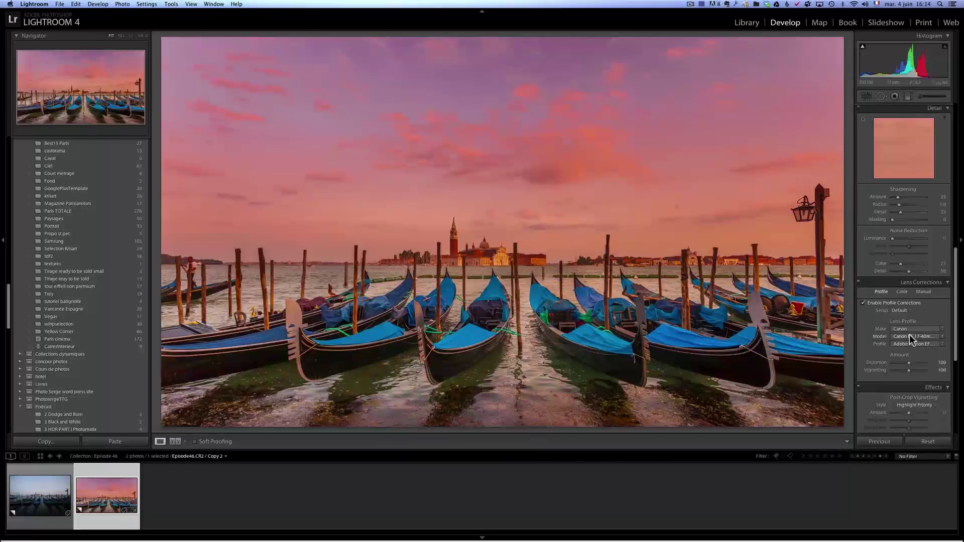
pyautogui.scroll(-5, 907, 315)
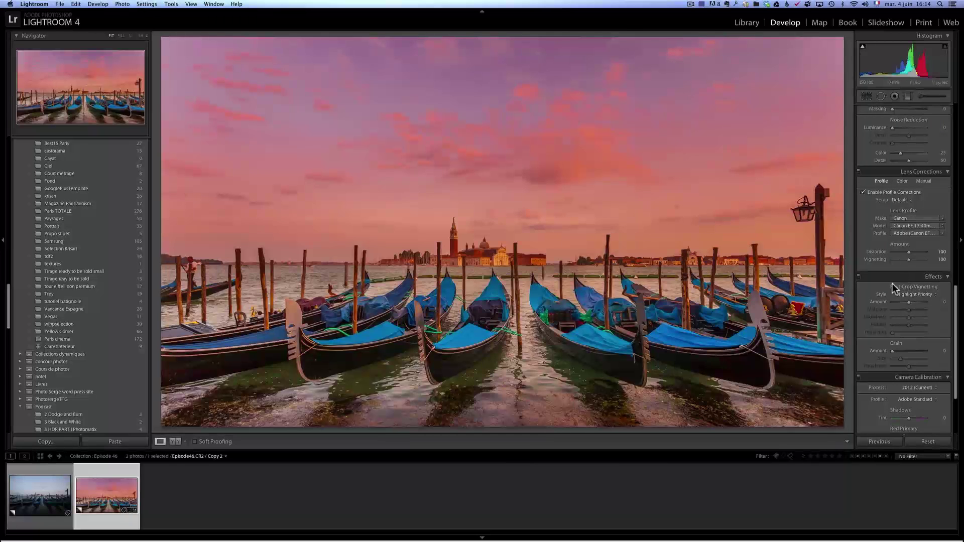
pyautogui.moveTo(908, 301); pyautogui.dragTo(905, 301)
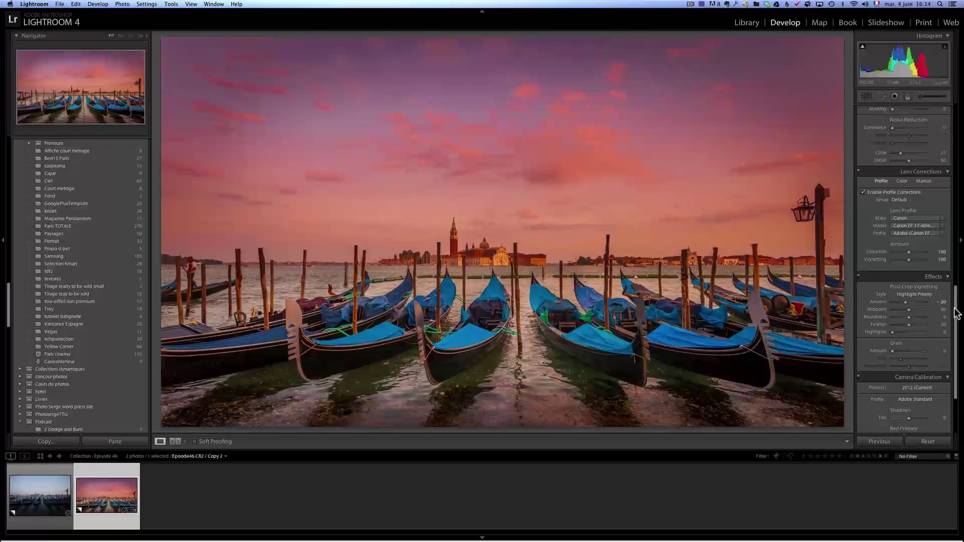
pyautogui.moveTo(957, 308); pyautogui.dragTo(956, 271)
# At 1:1 on the sky, set Luminance noise reduction to 19 and Sharpening Amount to 80, then return to Fit
pyautogui.click(494, 278)
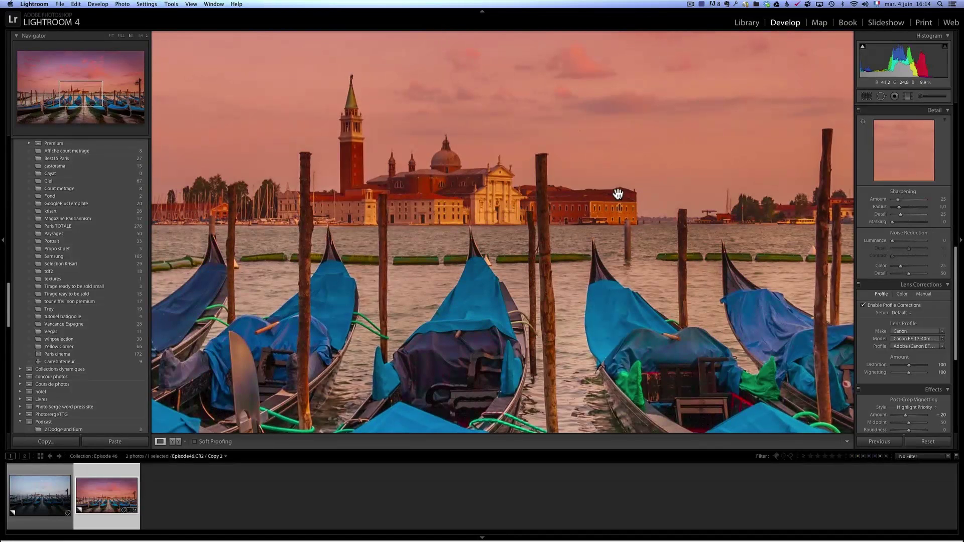
pyautogui.moveTo(618, 195); pyautogui.dragTo(558, 287)
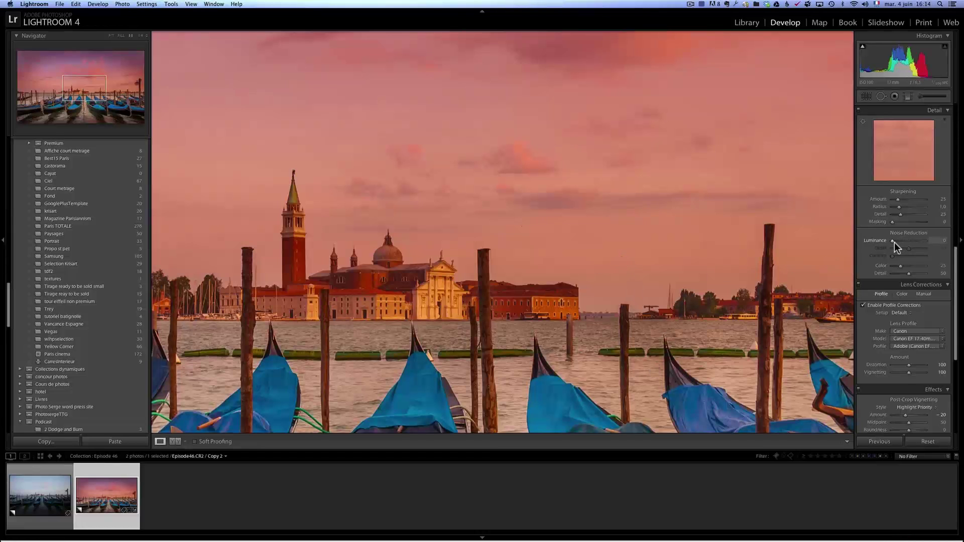
pyautogui.moveTo(894, 242); pyautogui.dragTo(898, 241)
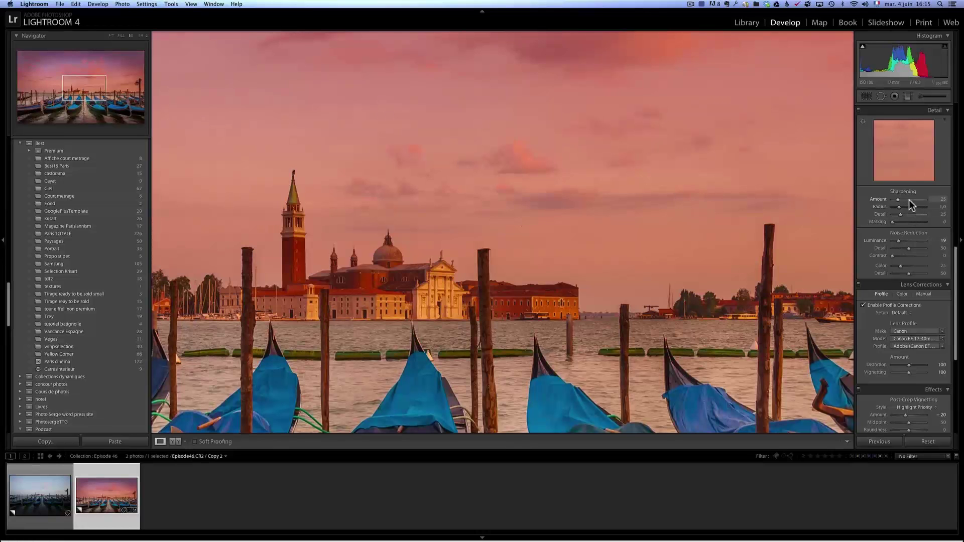
pyautogui.moveTo(908, 198); pyautogui.dragTo(912, 200)
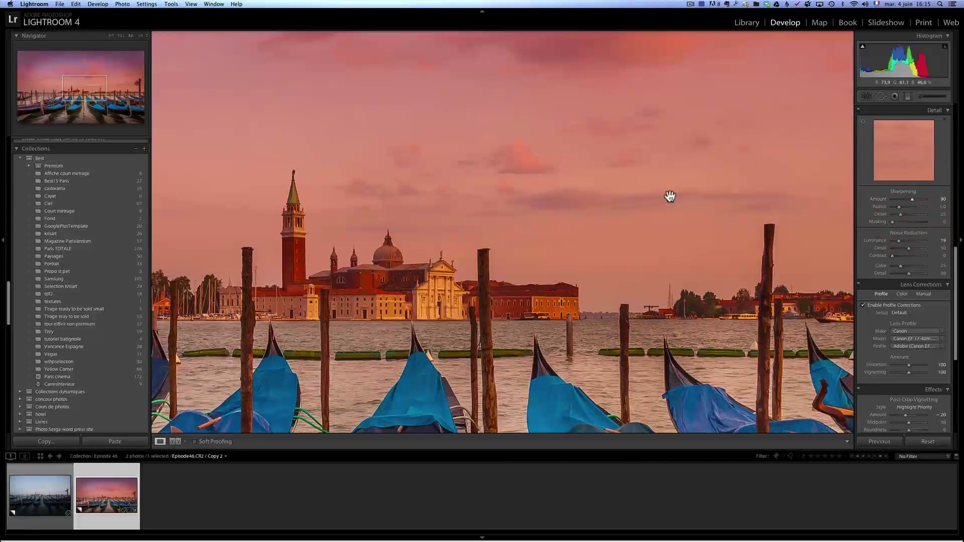
pyautogui.moveTo(543, 124); pyautogui.dragTo(552, 213)
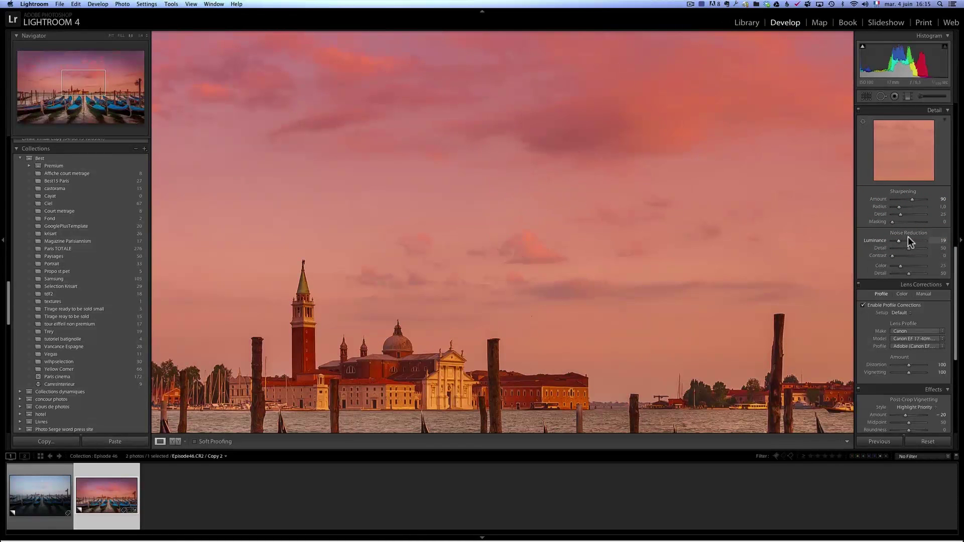
pyautogui.moveTo(911, 199); pyautogui.dragTo(911, 200)
pyautogui.moveTo(484, 255); pyautogui.dragTo(486, 254)
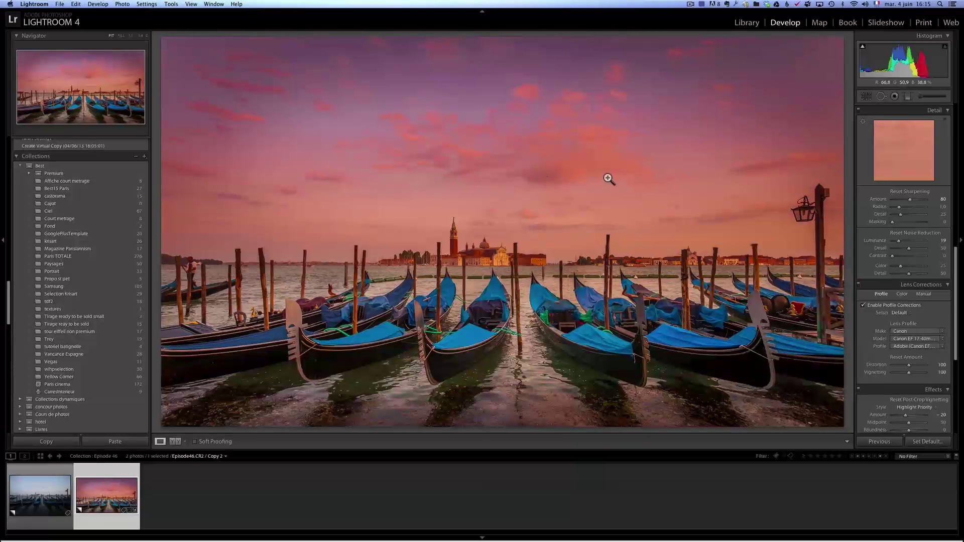
# Set Sharpening Masking to 47 while previewing the mask, then inspect the sky at 1:1
pyautogui.moveTo(893, 222); pyautogui.dragTo(908, 224)
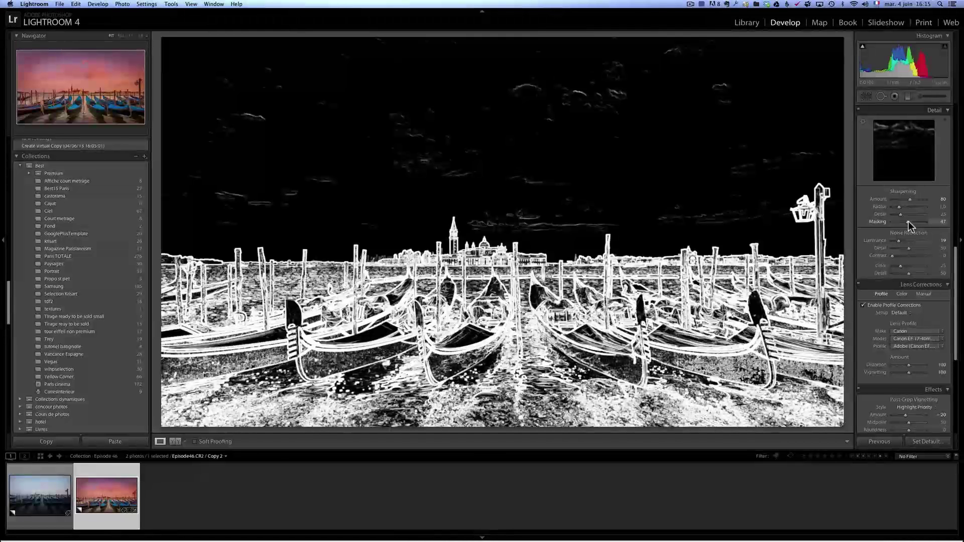
pyautogui.moveTo(908, 222); pyautogui.dragTo(908, 223)
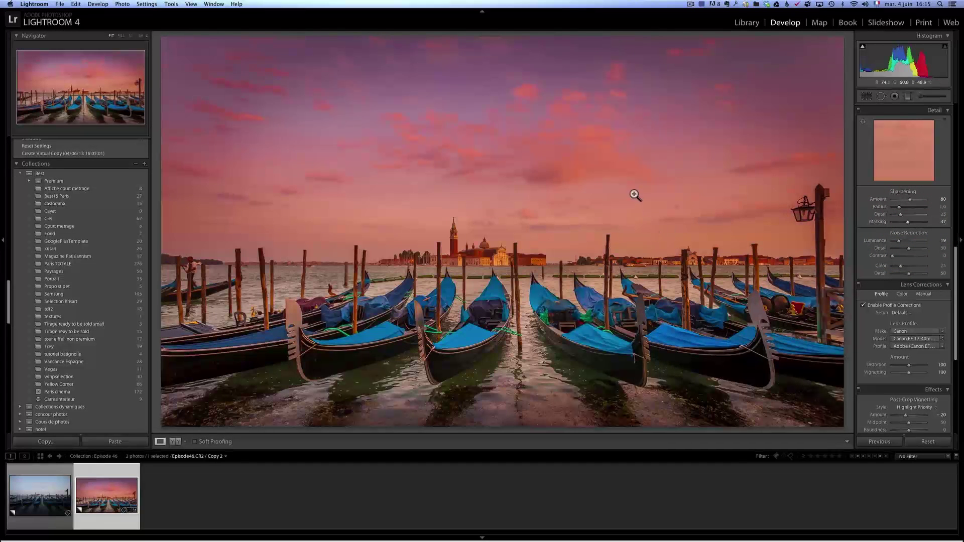
pyautogui.click(635, 194)
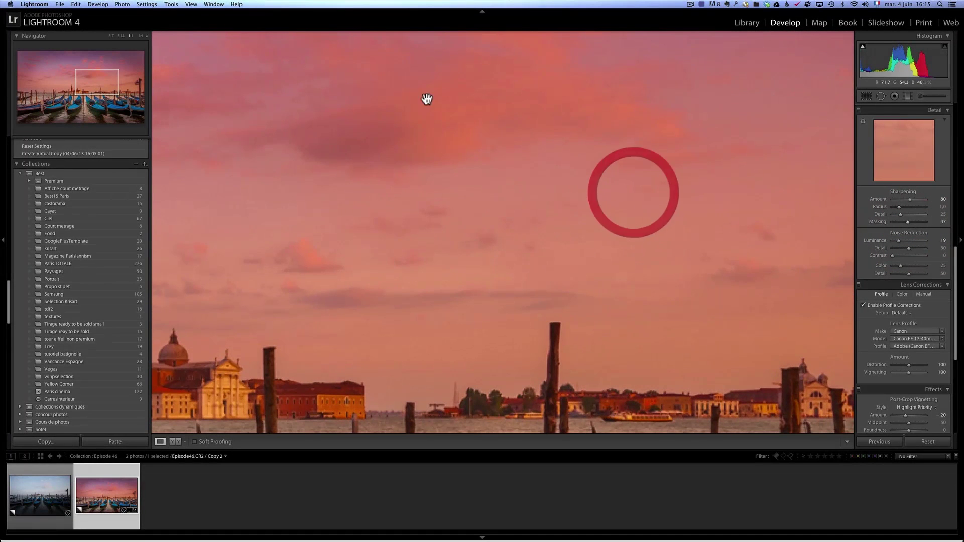
# Back at Fit, set Clarity in the Basic panel to -11
pyautogui.click(542, 231)
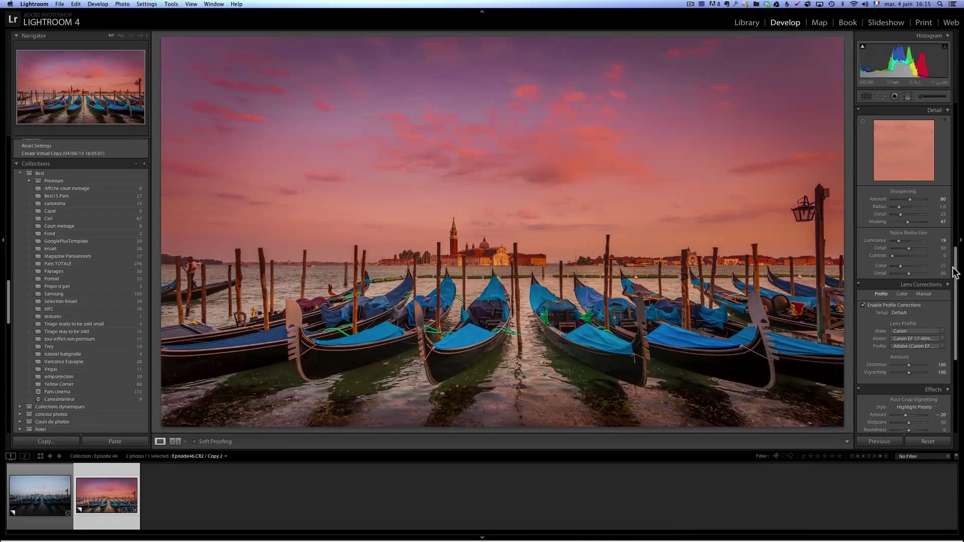
pyautogui.scroll(10, 933, 225)
pyautogui.click(911, 88)
pyautogui.moveTo(908, 229); pyautogui.dragTo(914, 228)
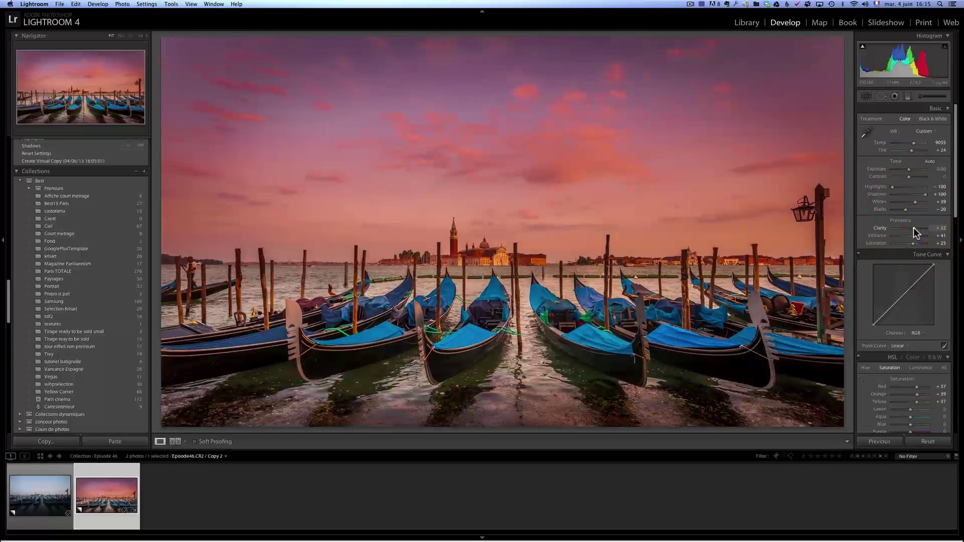
pyautogui.click(905, 229)
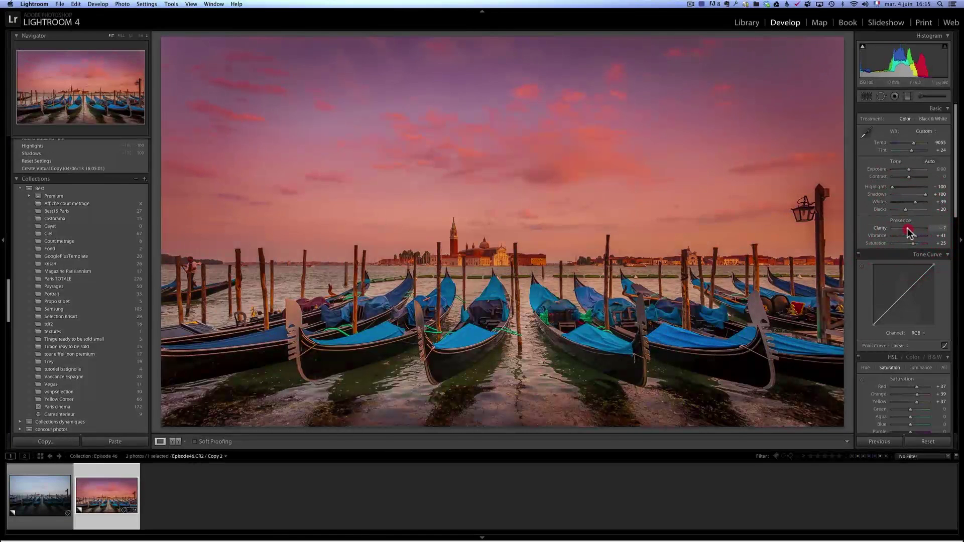
pyautogui.click(909, 229)
pyautogui.click(907, 228)
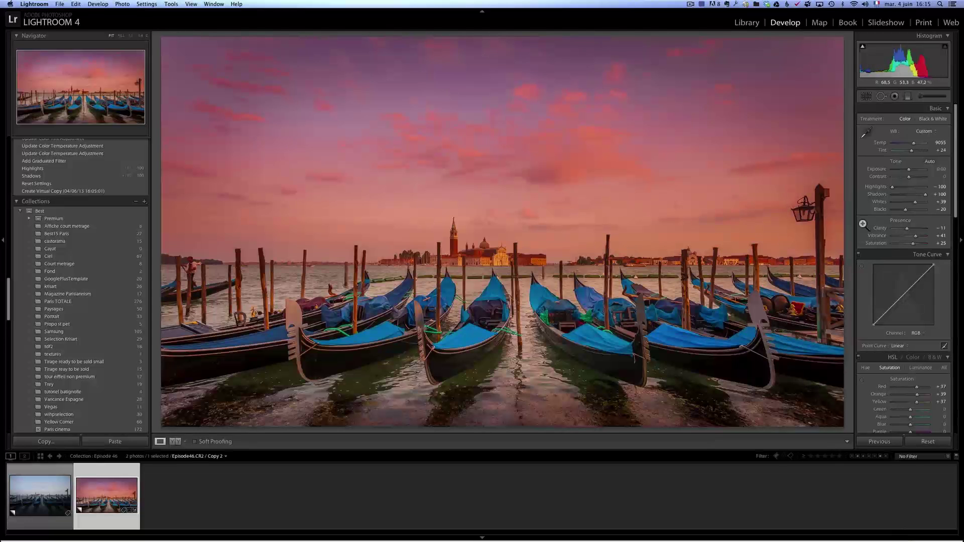
# Set Exposure to -0.10 and bring up the unedited original from the filmstrip
pyautogui.click(909, 170)
pyautogui.moveTo(909, 171); pyautogui.dragTo(908, 171)
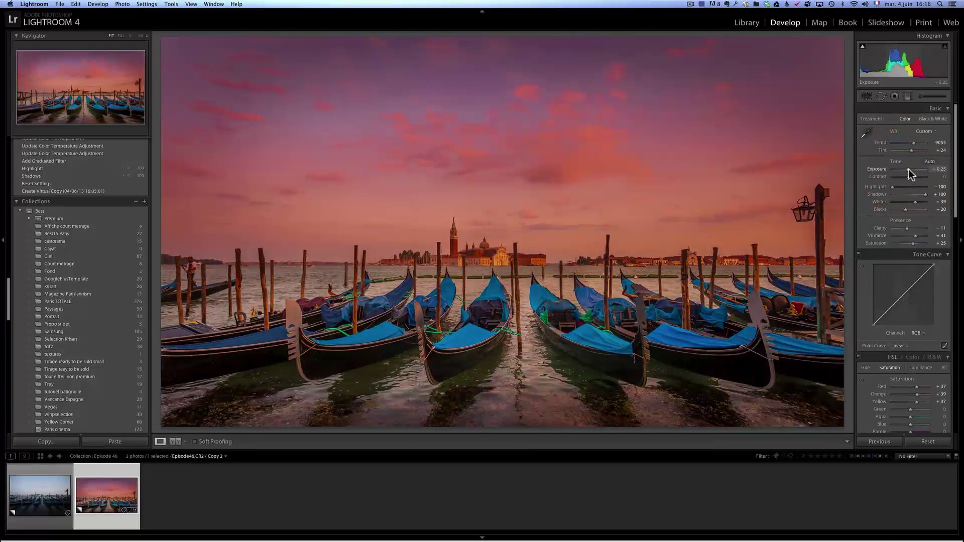
pyautogui.moveTo(909, 171); pyautogui.dragTo(912, 178)
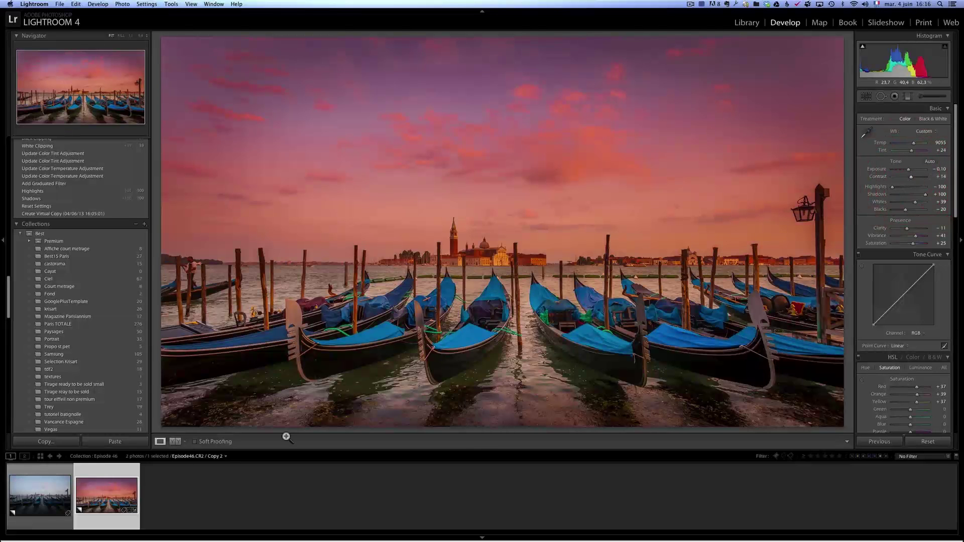
pyautogui.click(55, 504)
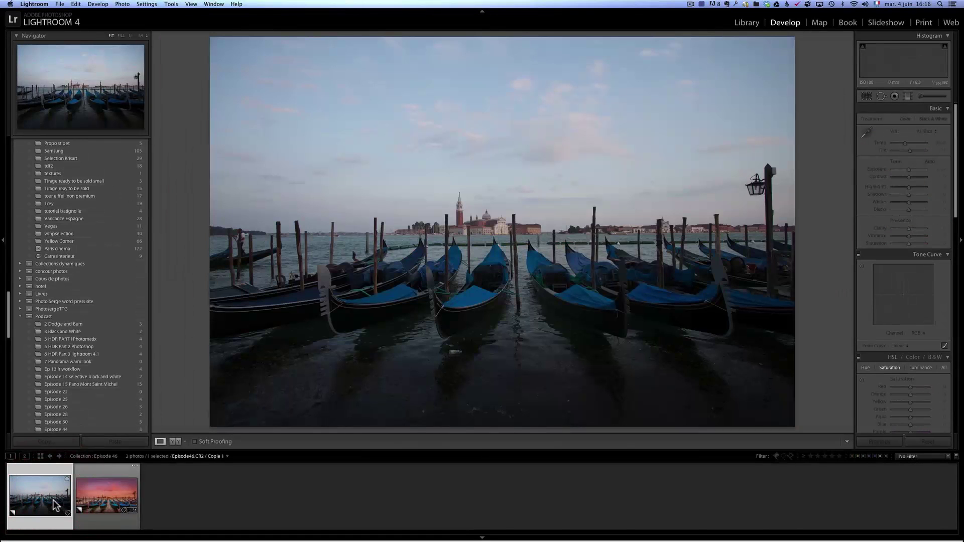
# Select the edited virtual copy of the gondola photo in the filmstrip
pyautogui.click(101, 502)
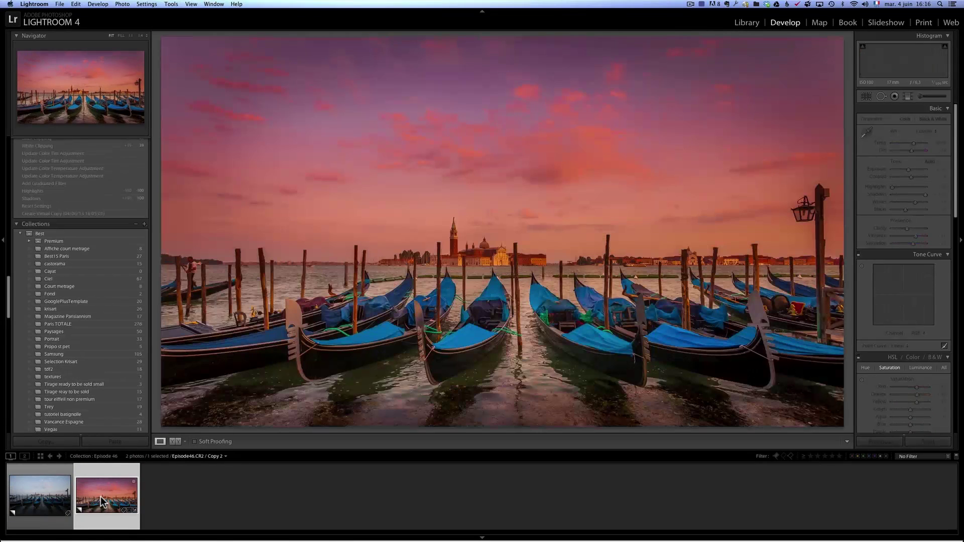
pyautogui.click(101, 502)
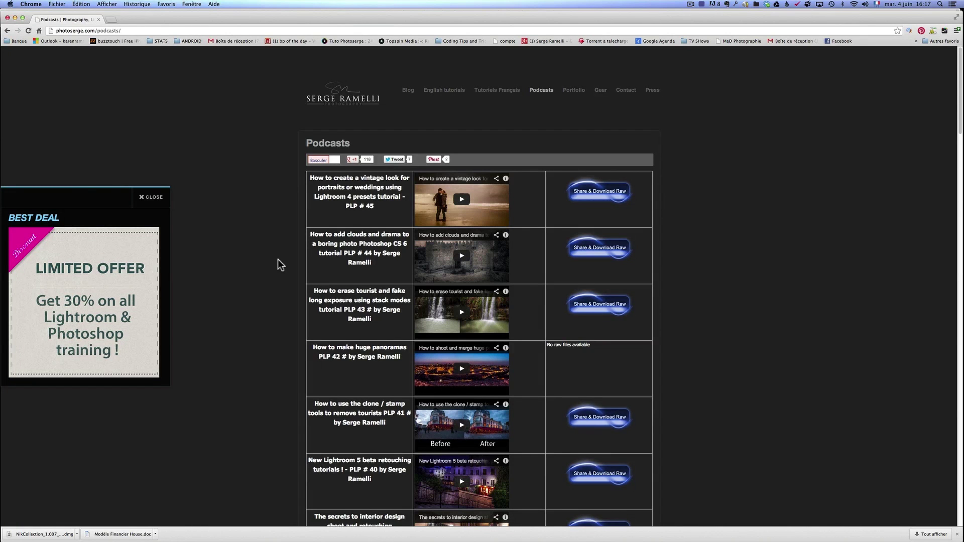
# Close the Best Deal discount popup on the photoserge.com Podcasts page
pyautogui.click(148, 197)
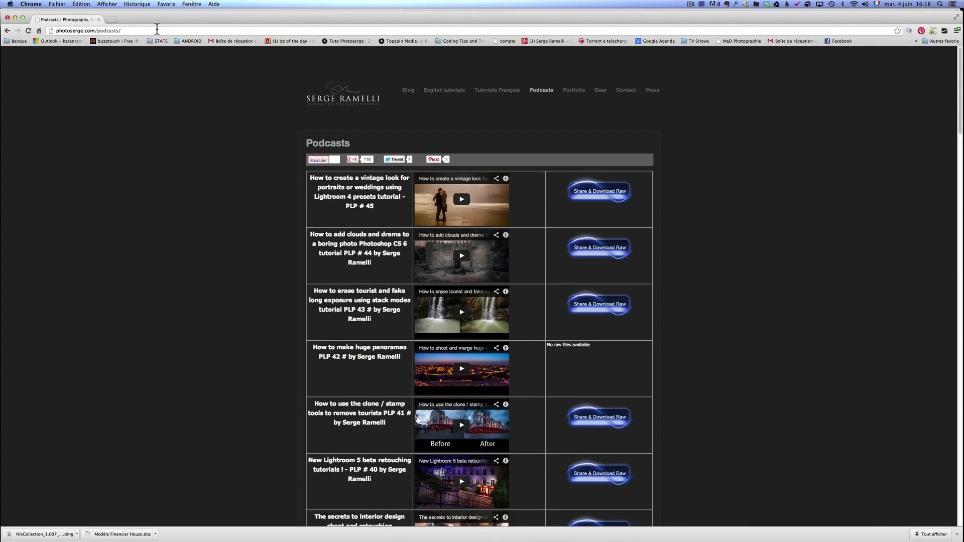
# Go to English tutorials on photoserge.com and scroll through the Lightroom and Photoshop packages
pyautogui.click(440, 95)
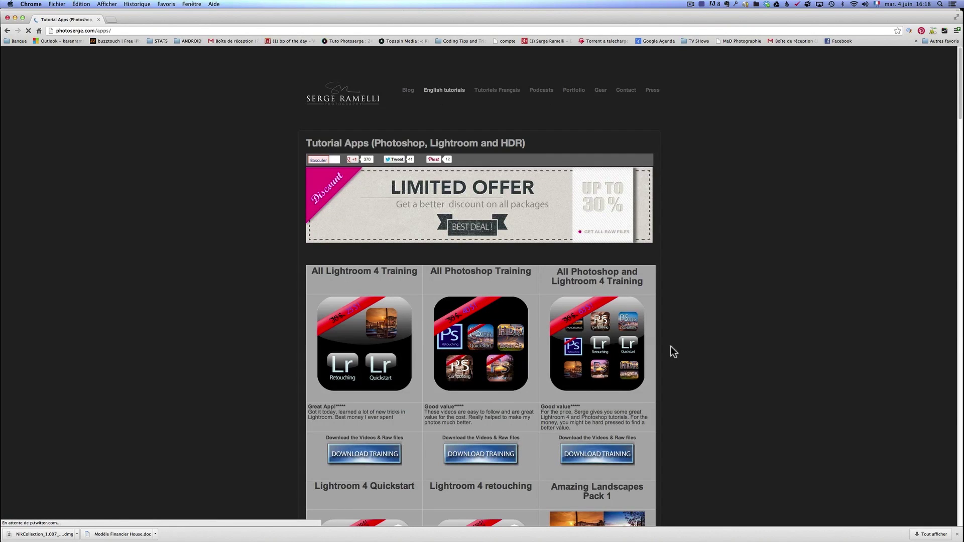
pyautogui.scroll(-2, 695, 327)
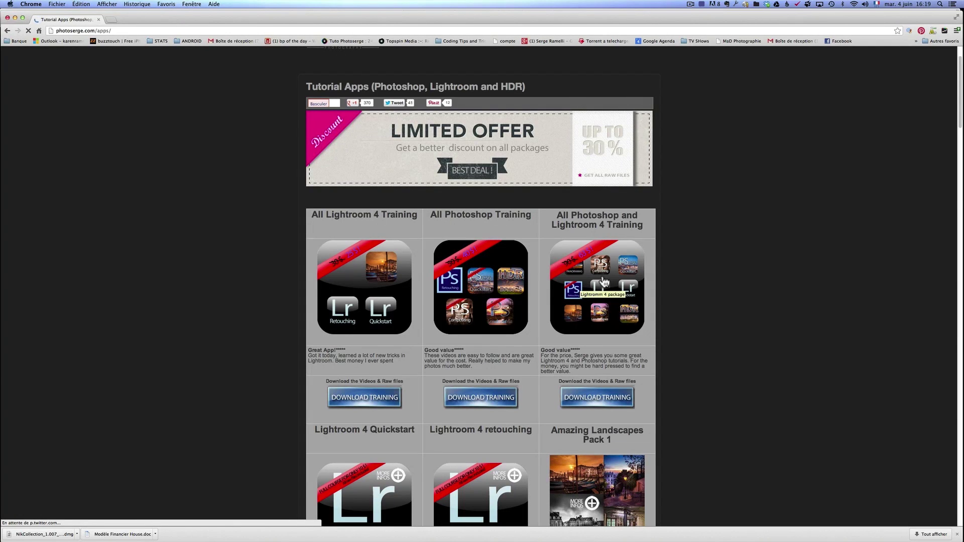
pyautogui.scroll(2, 604, 283)
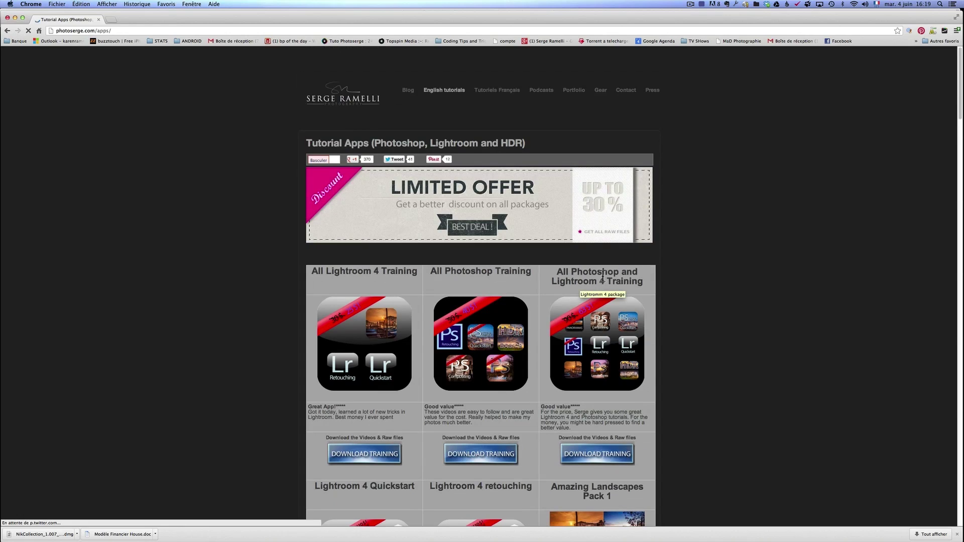